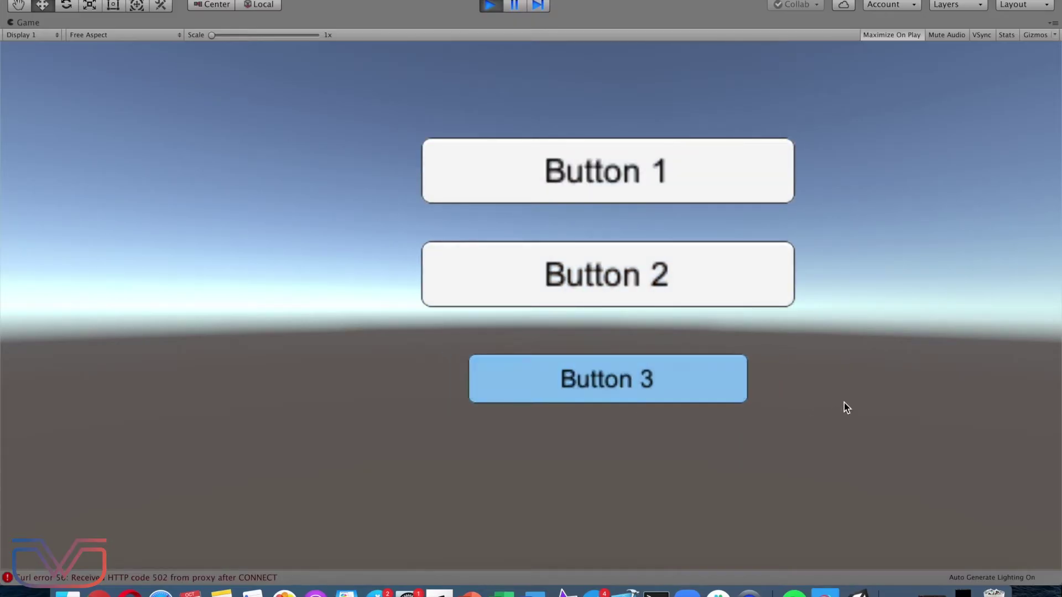
Press Button 1, Button 2 and Button 3 in the Game view, then stop play mode.
click(717, 174)
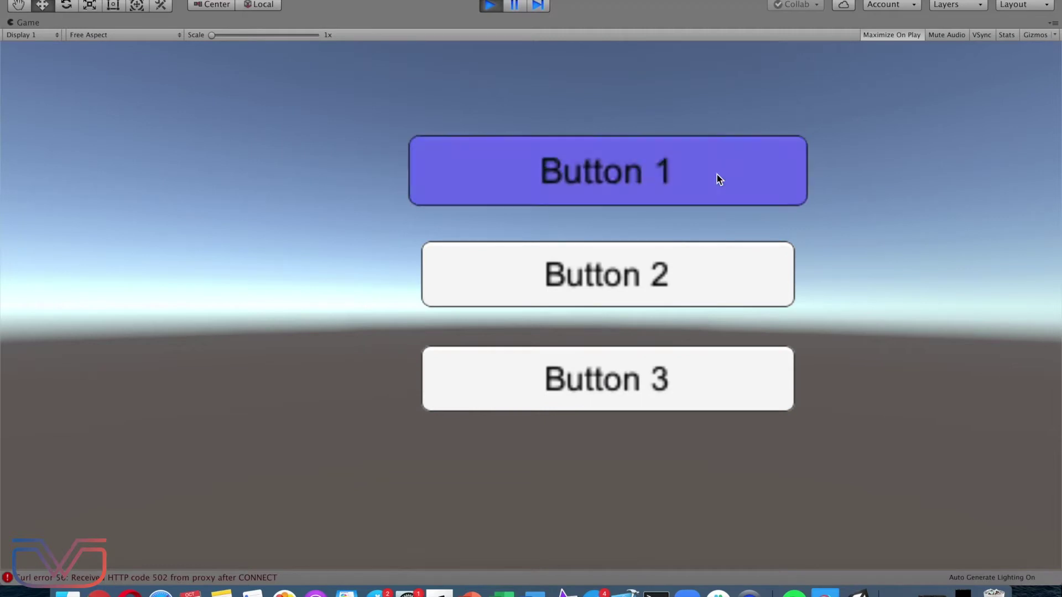
click(684, 267)
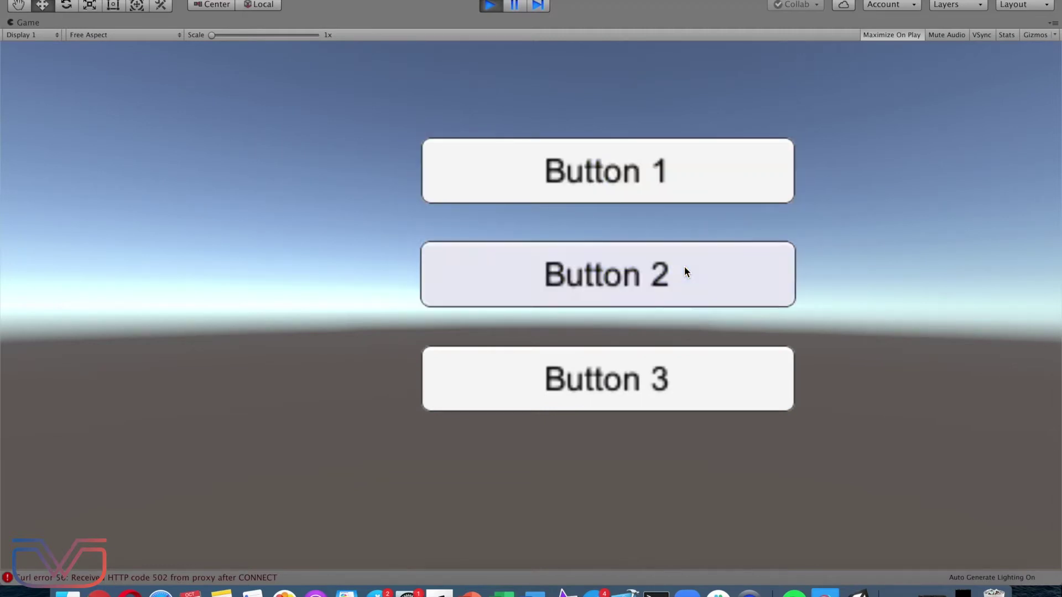
click(673, 367)
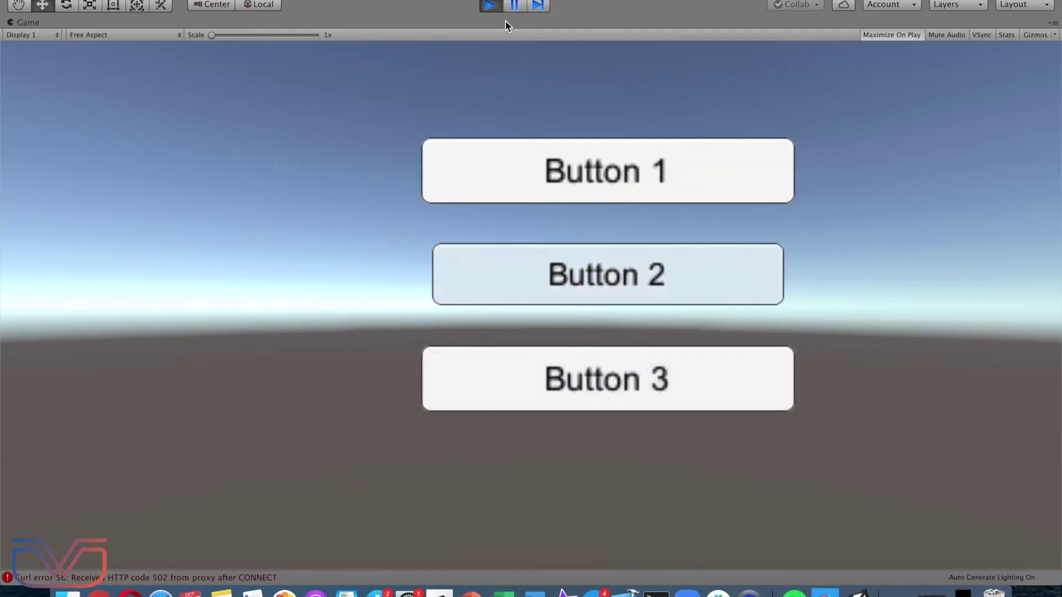
click(491, 6)
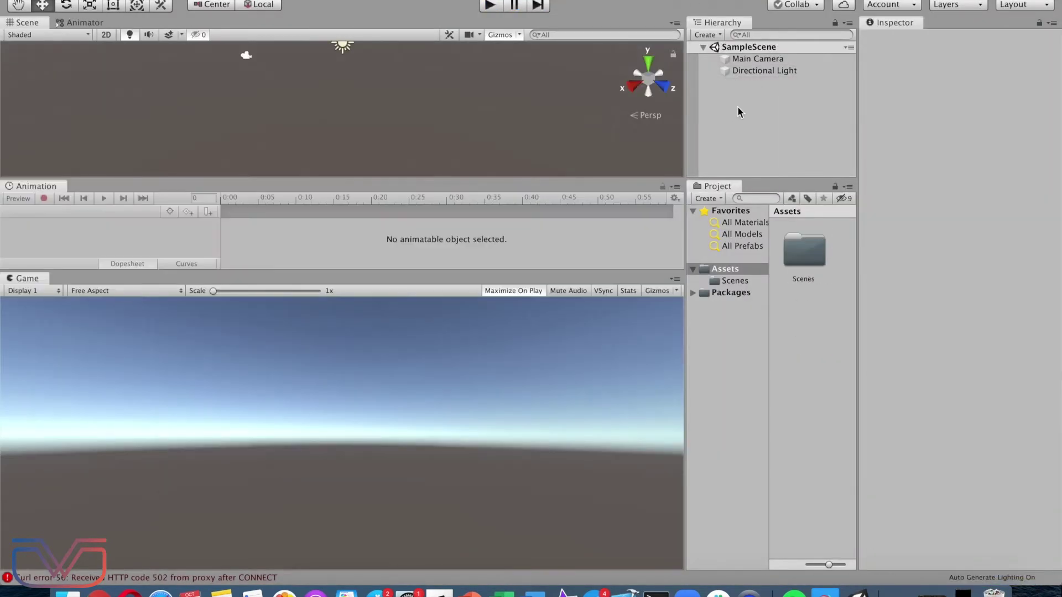
Add a UI Canvas to the scene with a UI Button under it.
right_click(738, 108)
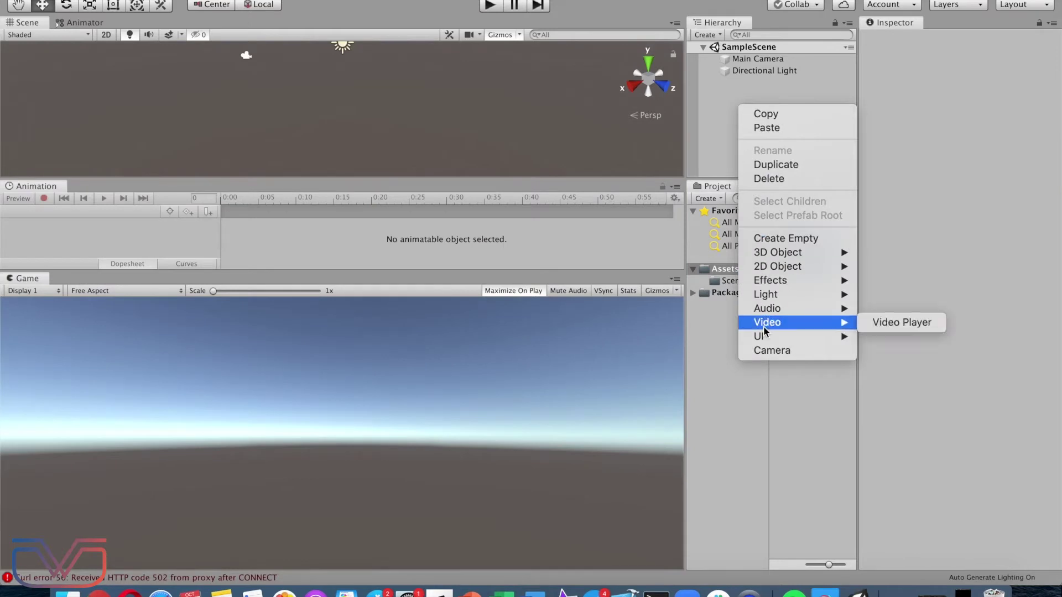
mouse_move(763, 335)
click(886, 519)
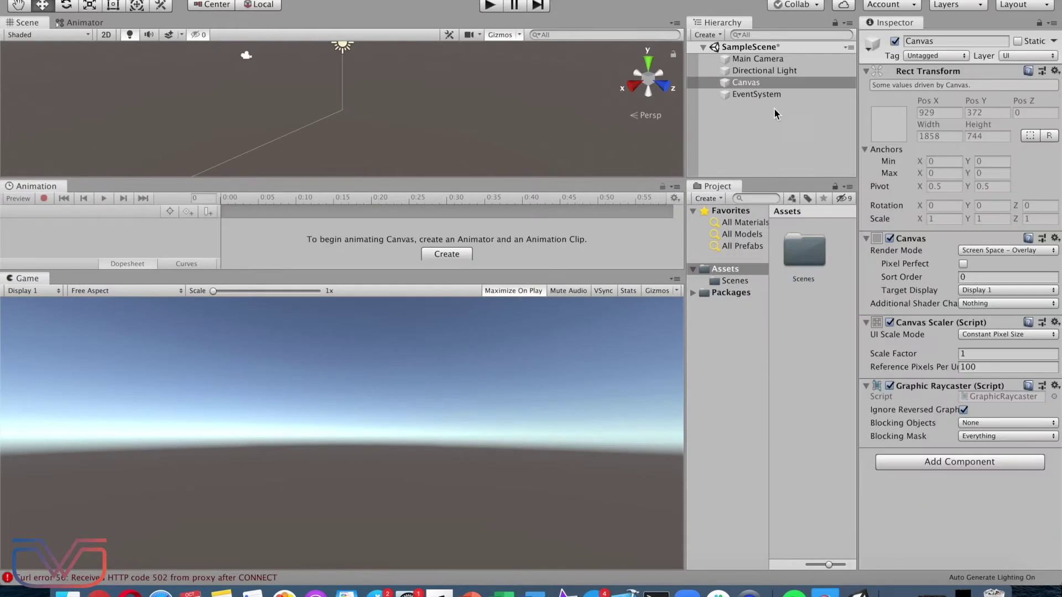
right_click(758, 84)
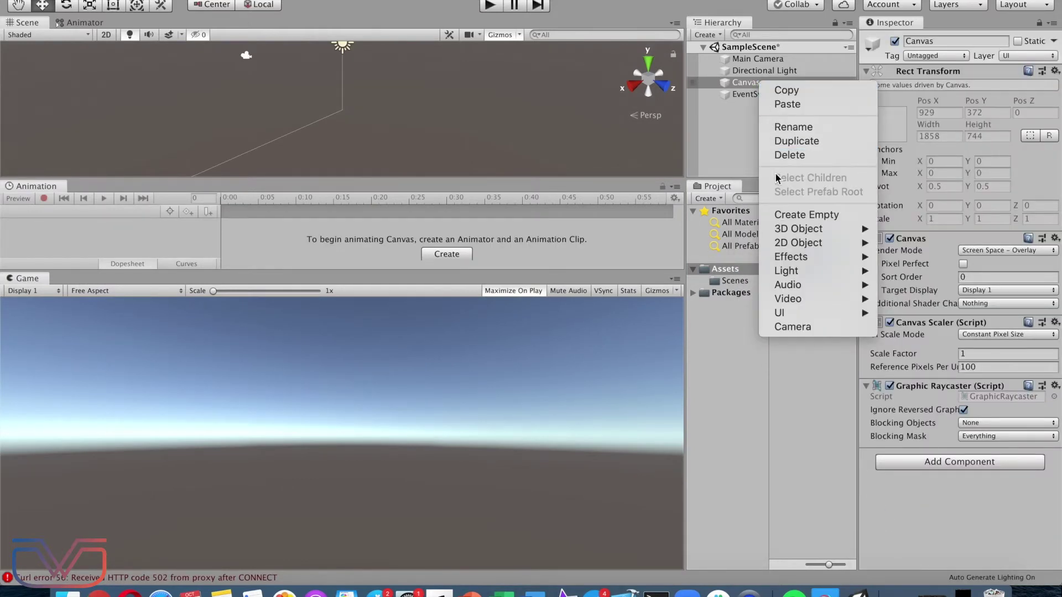
mouse_move(796, 313)
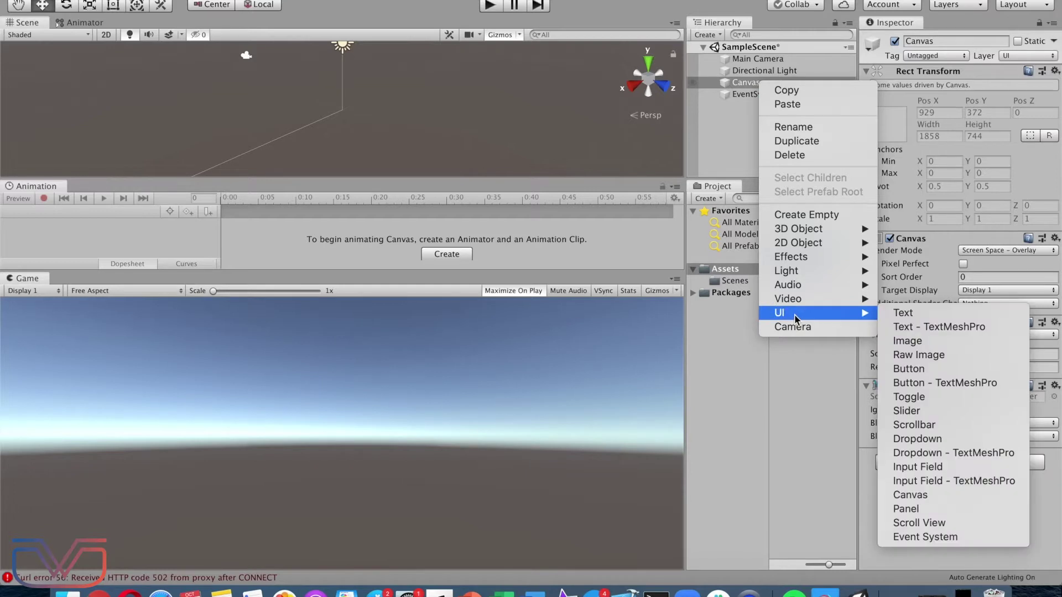
click(910, 369)
Switch the Canvas render mode to World Space and dock the Animation panel beside Game.
click(746, 82)
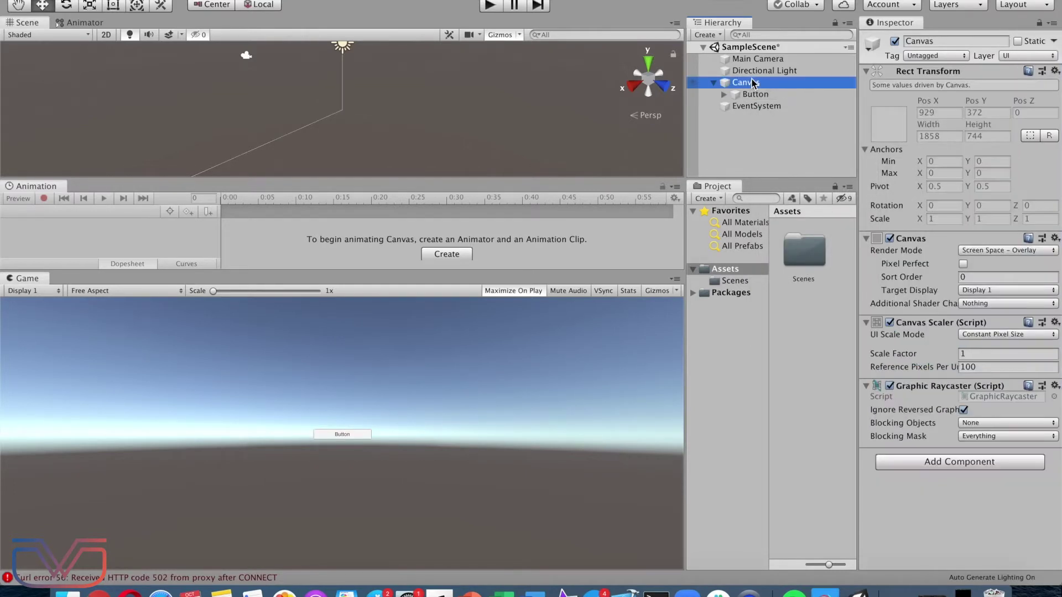
click(976, 250)
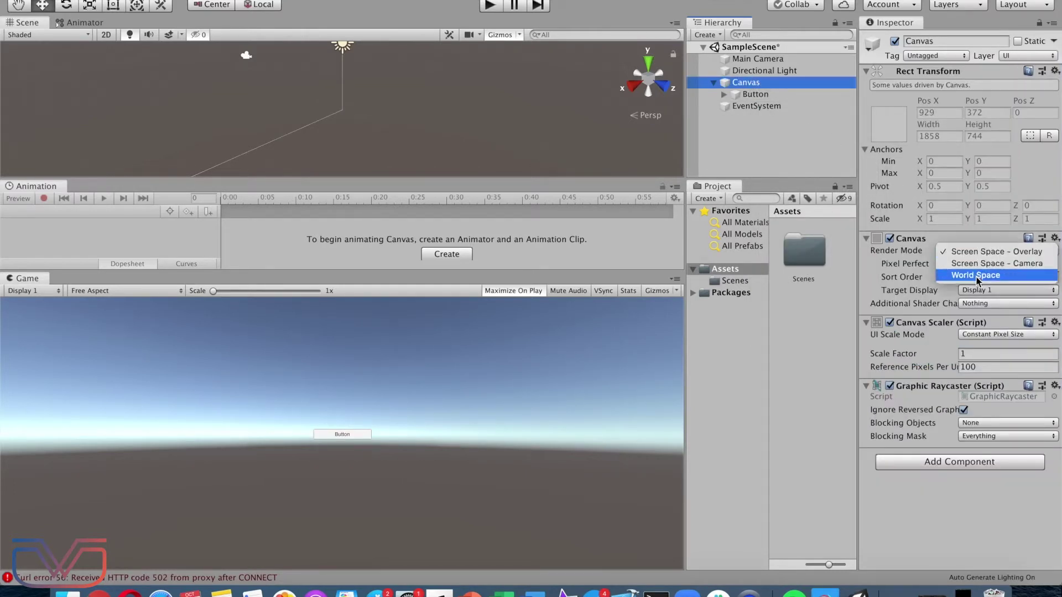
click(975, 274)
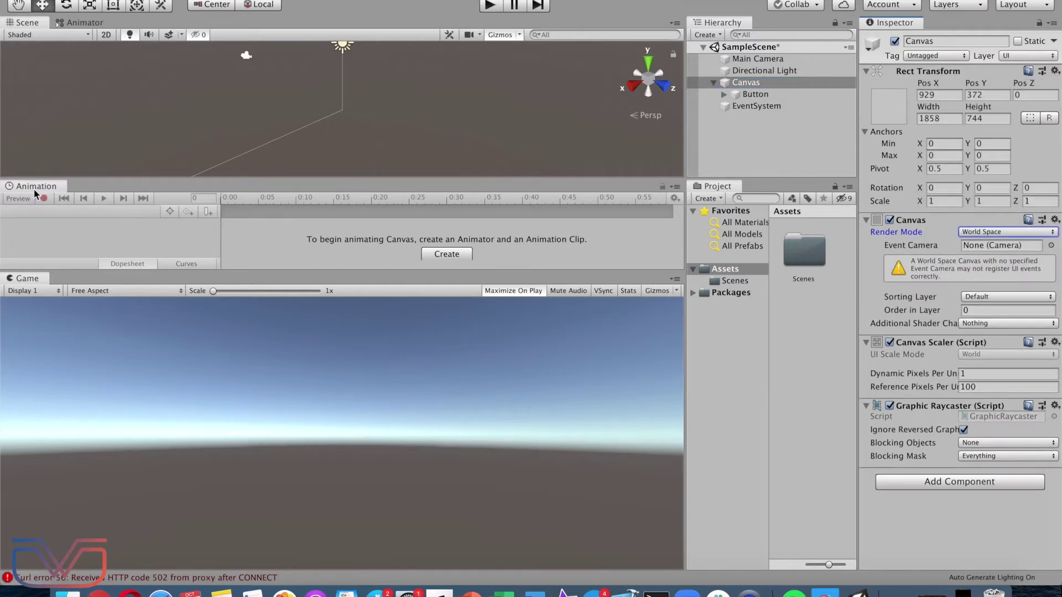
drag(33, 189, 65, 287)
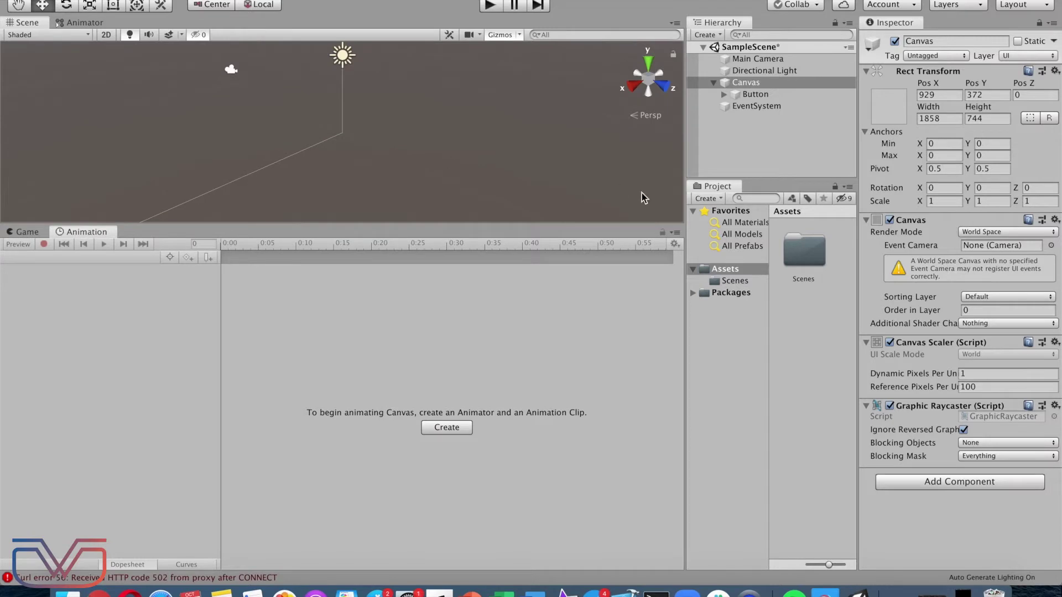
click(736, 95)
Change the button's Text child to read 'Button 1'.
click(724, 96)
click(750, 106)
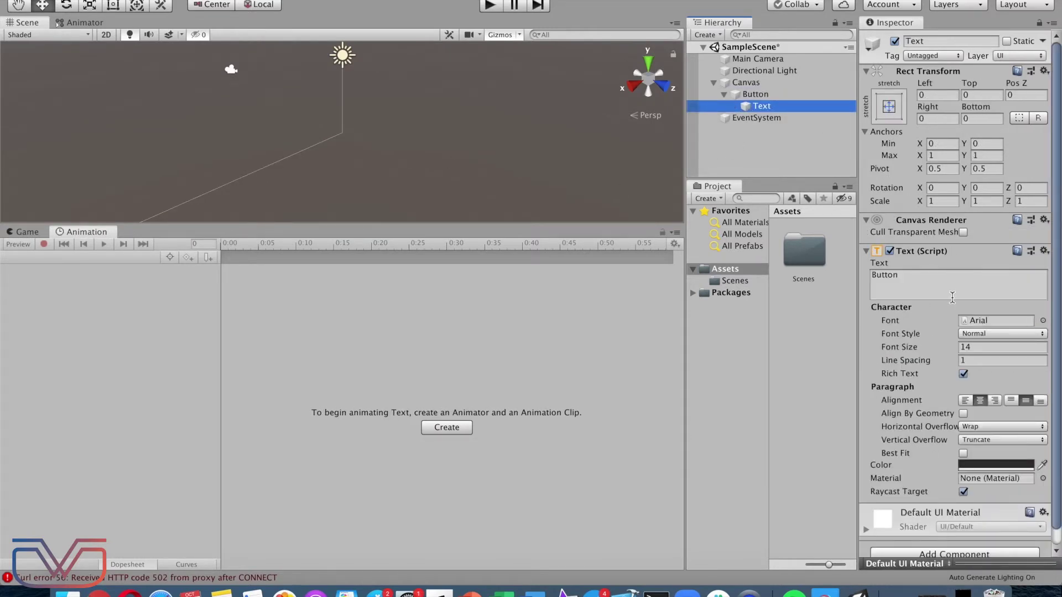
click(910, 278)
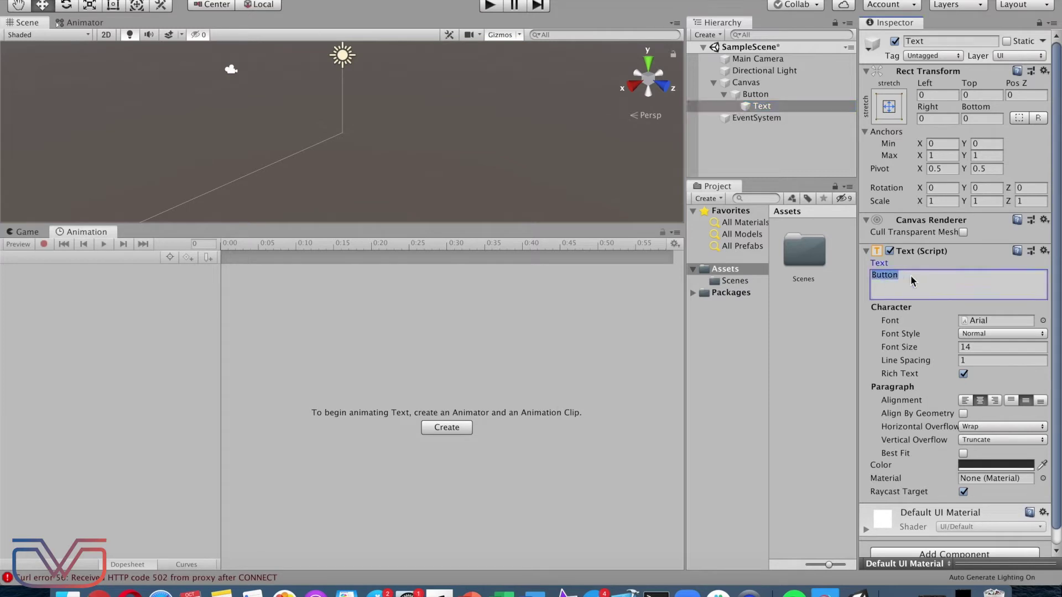
text(Butto)
Scale the button to 5 on X, Y and Z.
click(753, 95)
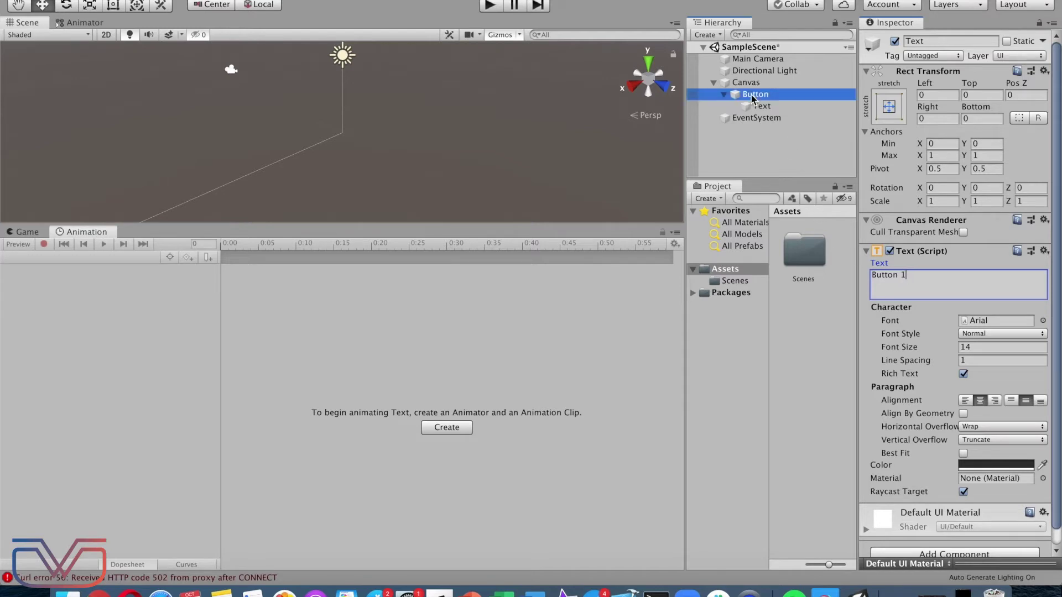
click(27, 232)
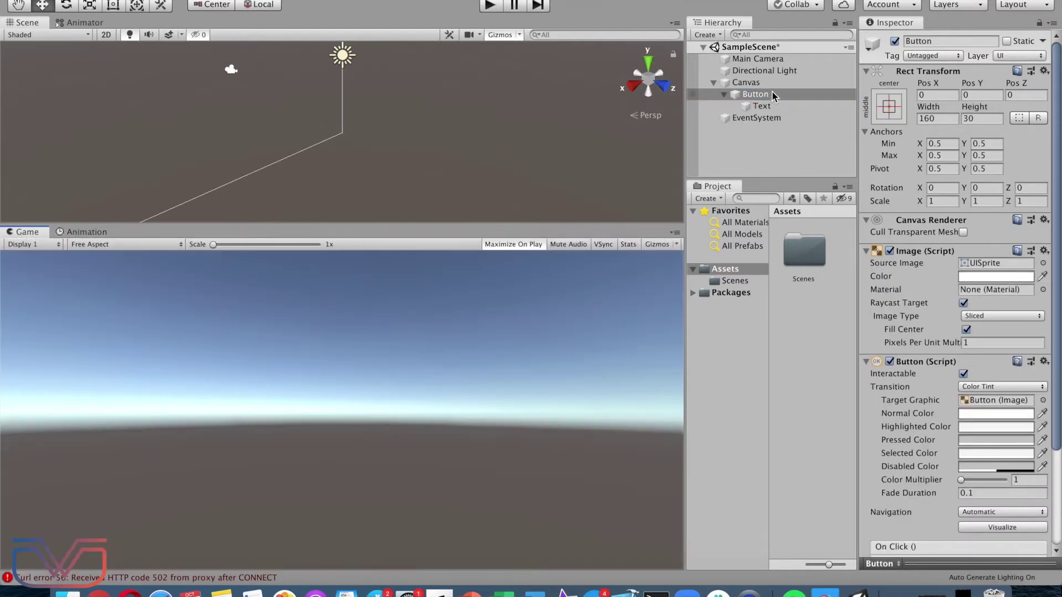
click(947, 202)
click(983, 202)
text(5)
click(1030, 202)
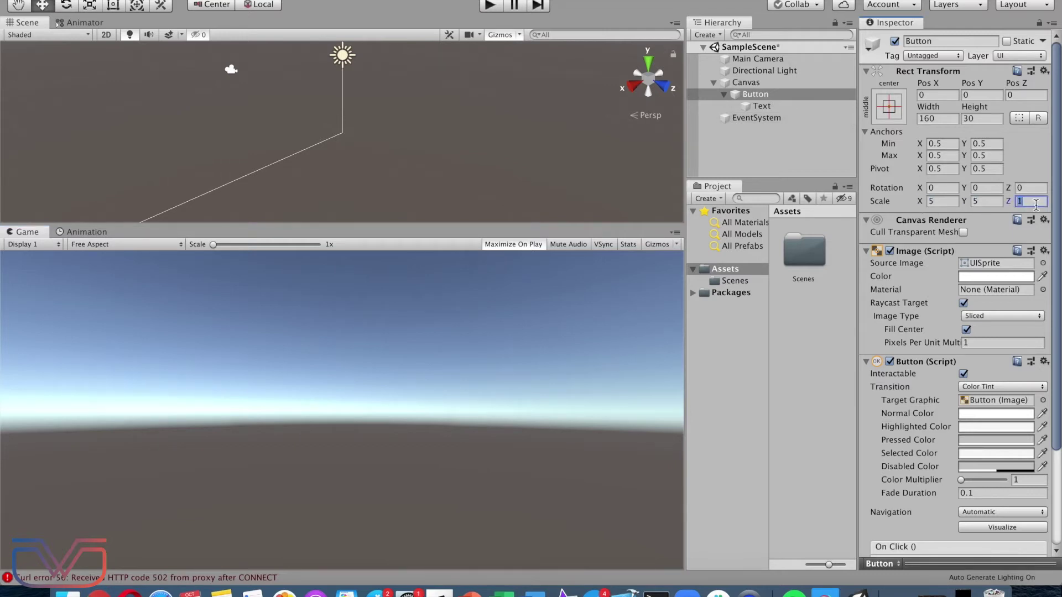
text(5)
Move the button along Z and X to position −766, −303, 961, centred in Game view.
double_click(756, 95)
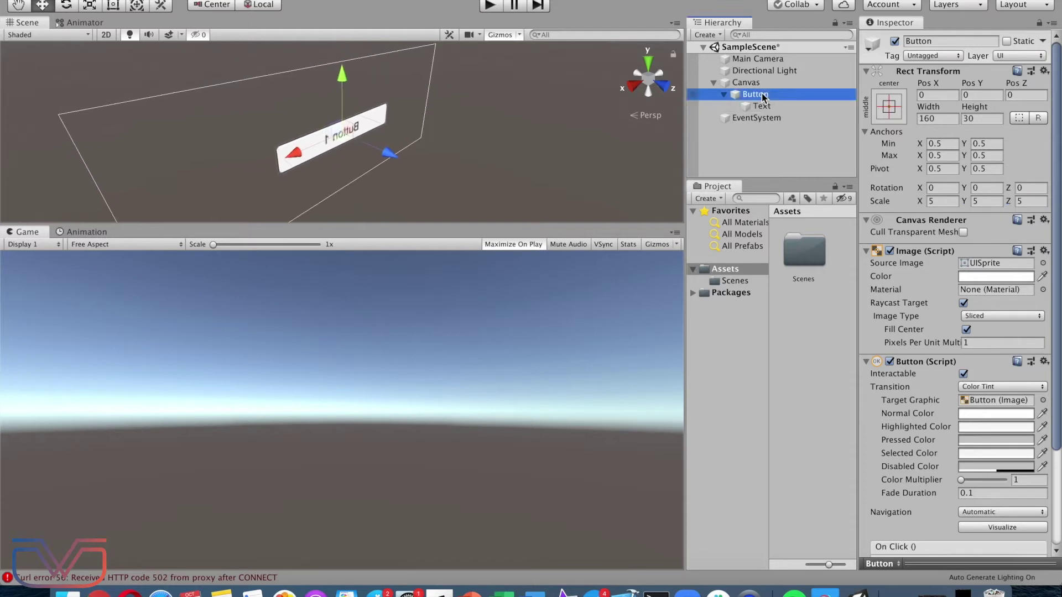
drag(400, 110, 556, 174)
click(573, 131)
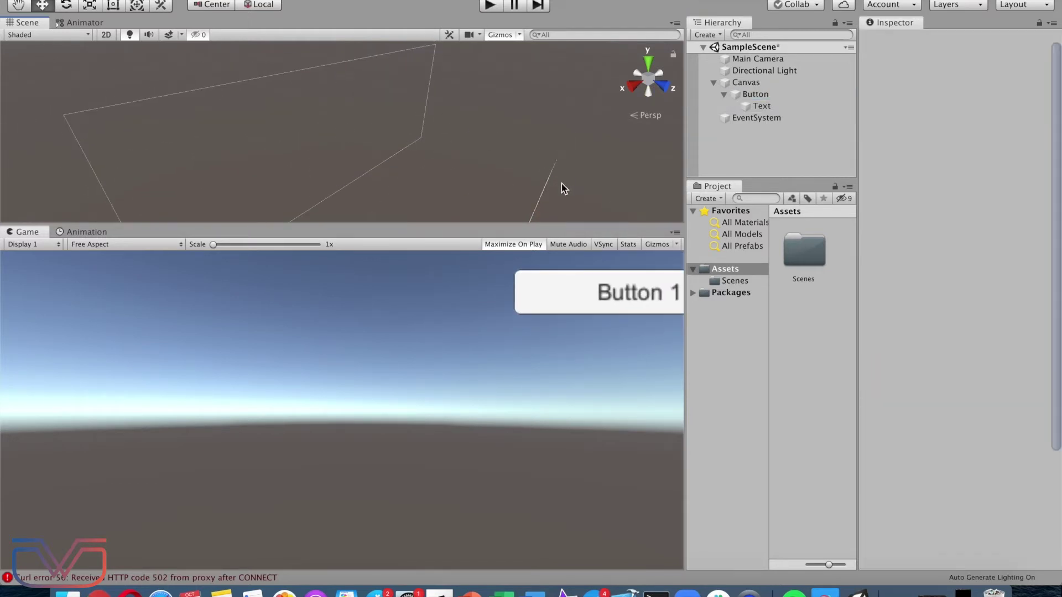
double_click(752, 95)
drag(294, 158, 478, 166)
click(768, 140)
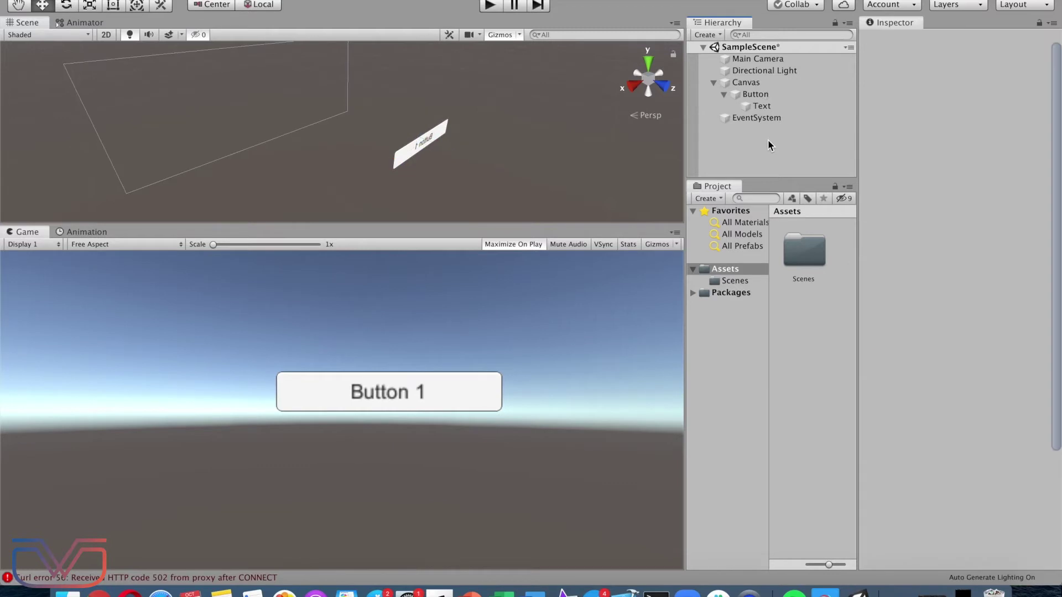
Set the Button's Transition type to Animation.
click(749, 98)
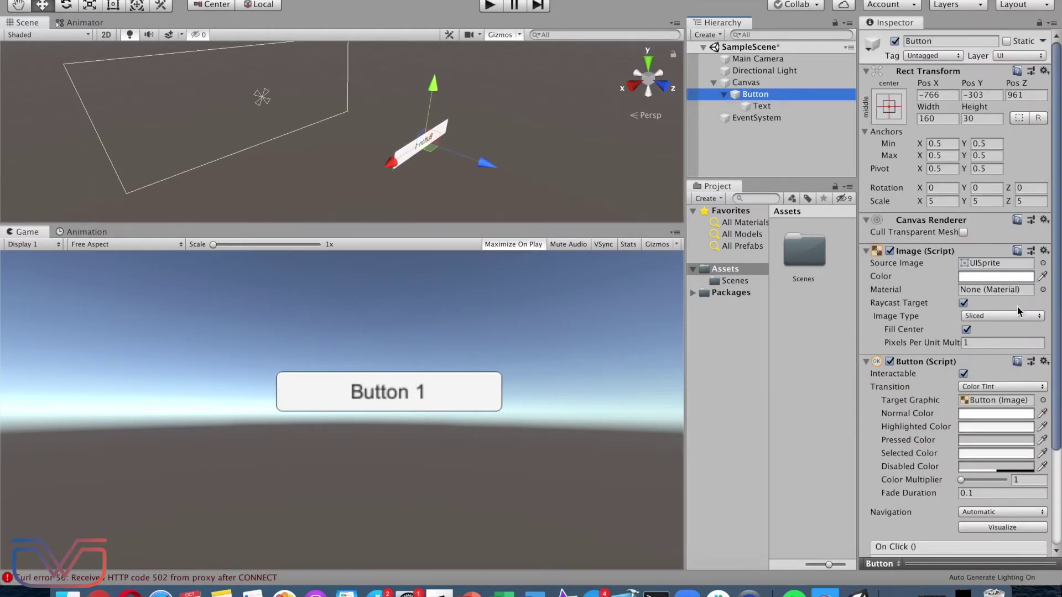
scroll(1018, 385, down, 5)
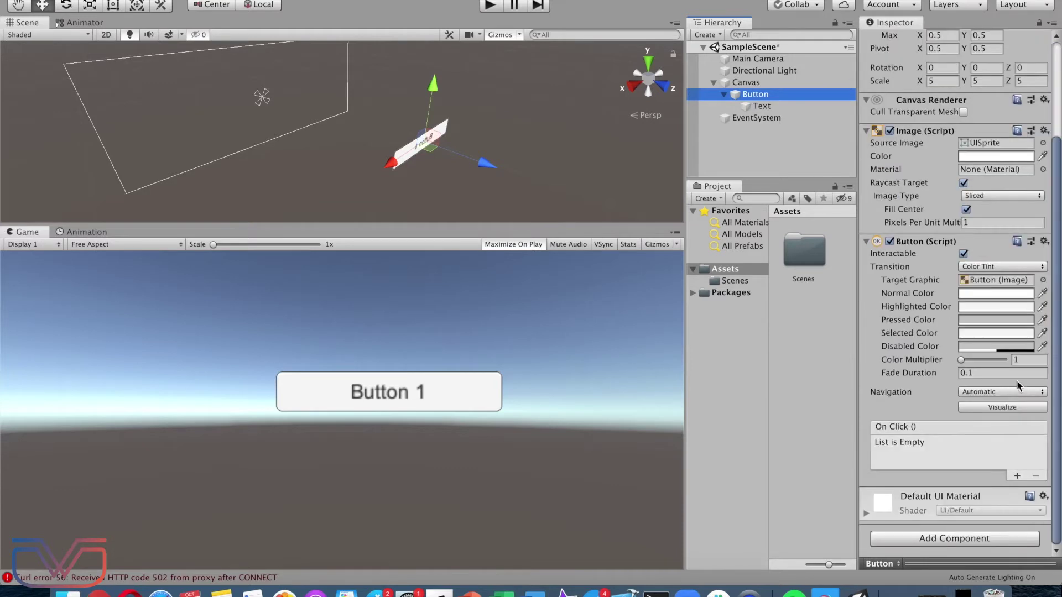
click(974, 268)
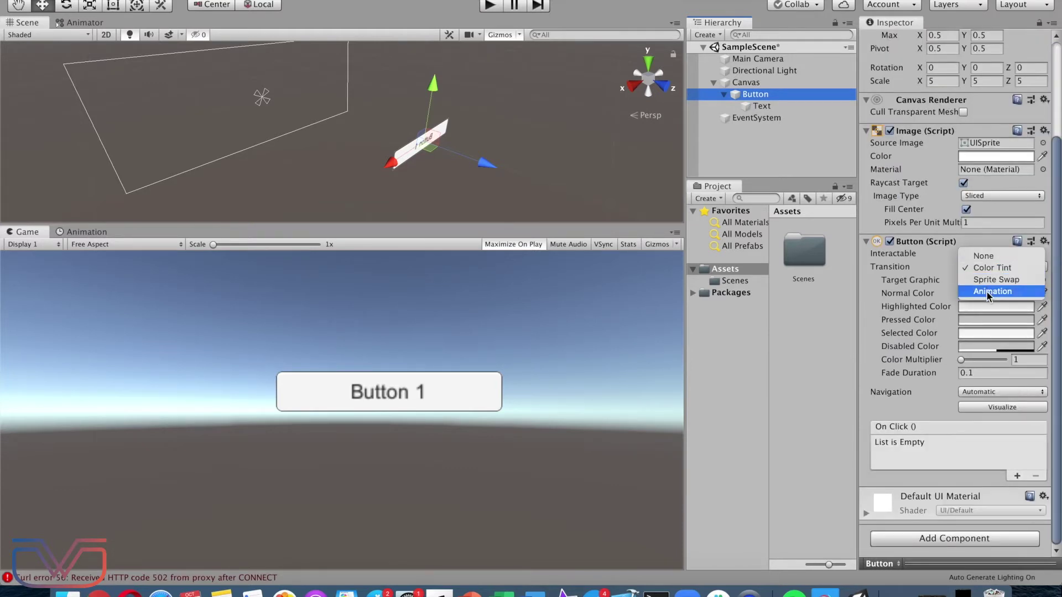
click(987, 292)
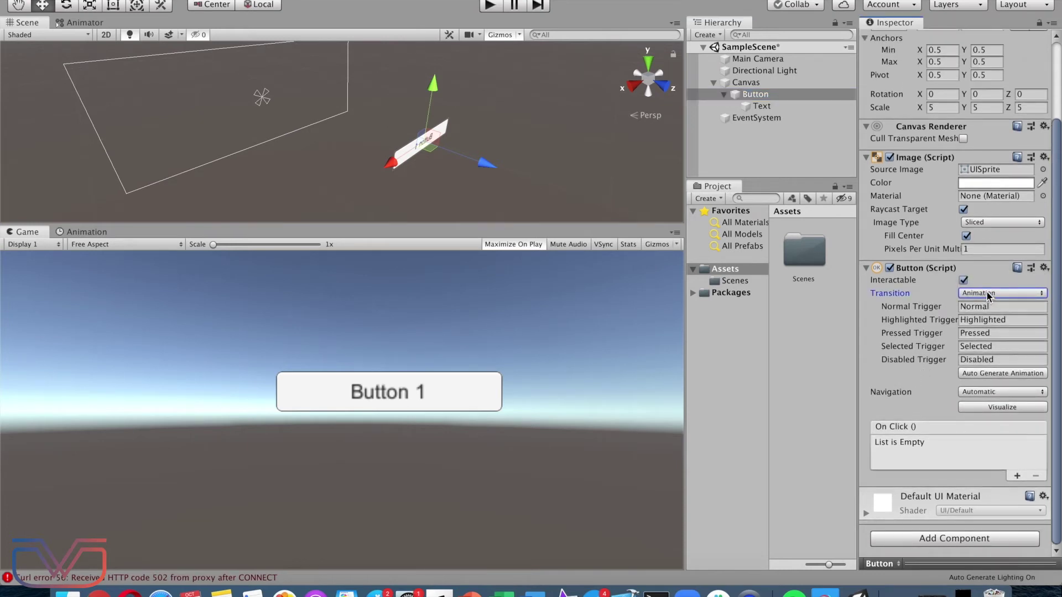
Auto-generate the animations and save the controller as ButtonAnimation.
click(993, 375)
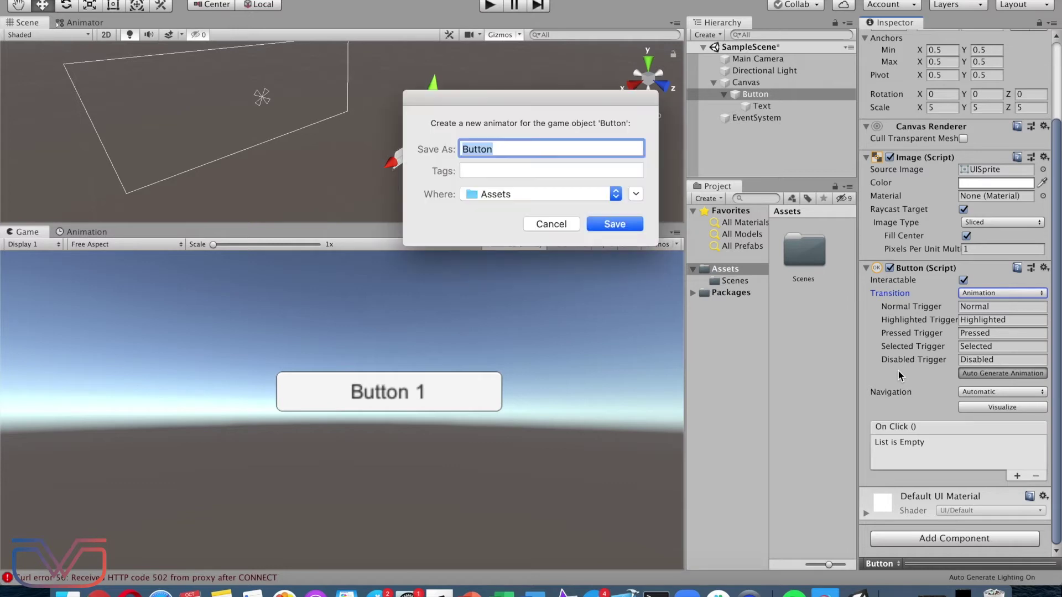
key(Right)
text(Animation)
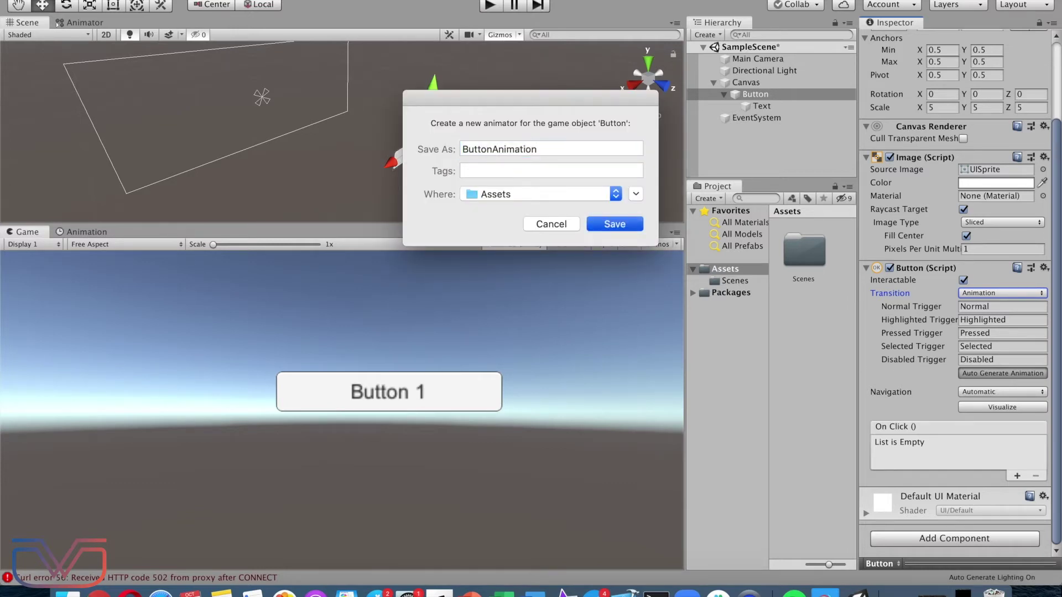
key(Return)
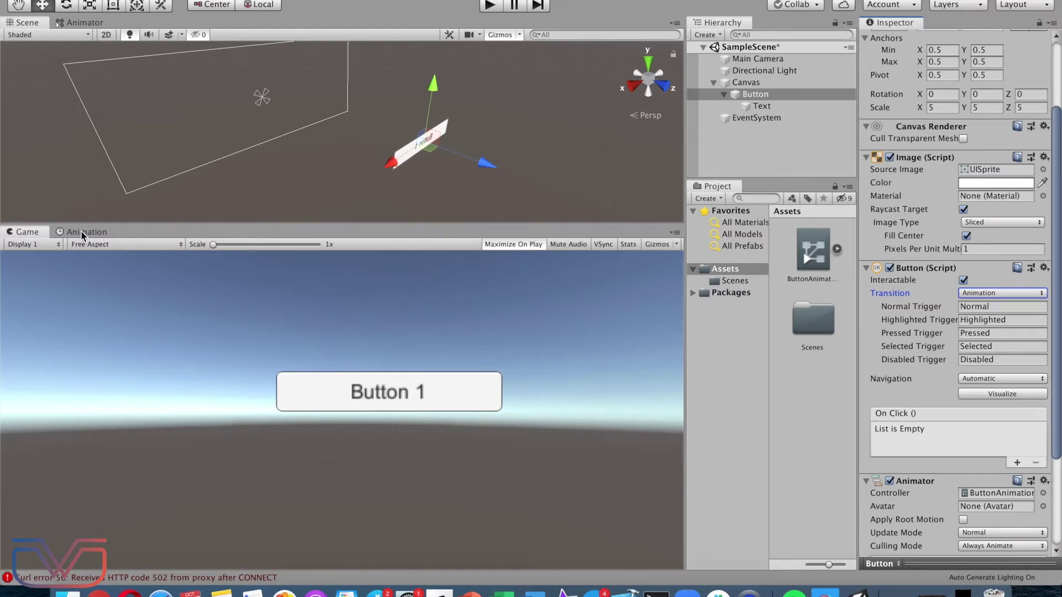
click(752, 94)
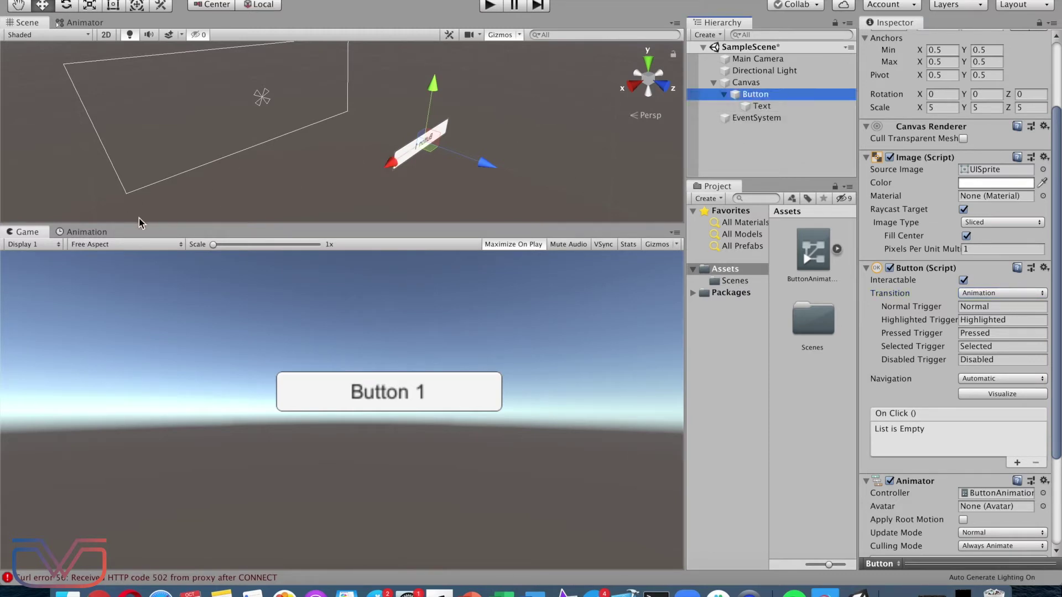
Record the Highlighted clip with the button scaled to 3.5 on every axis.
click(78, 235)
click(53, 258)
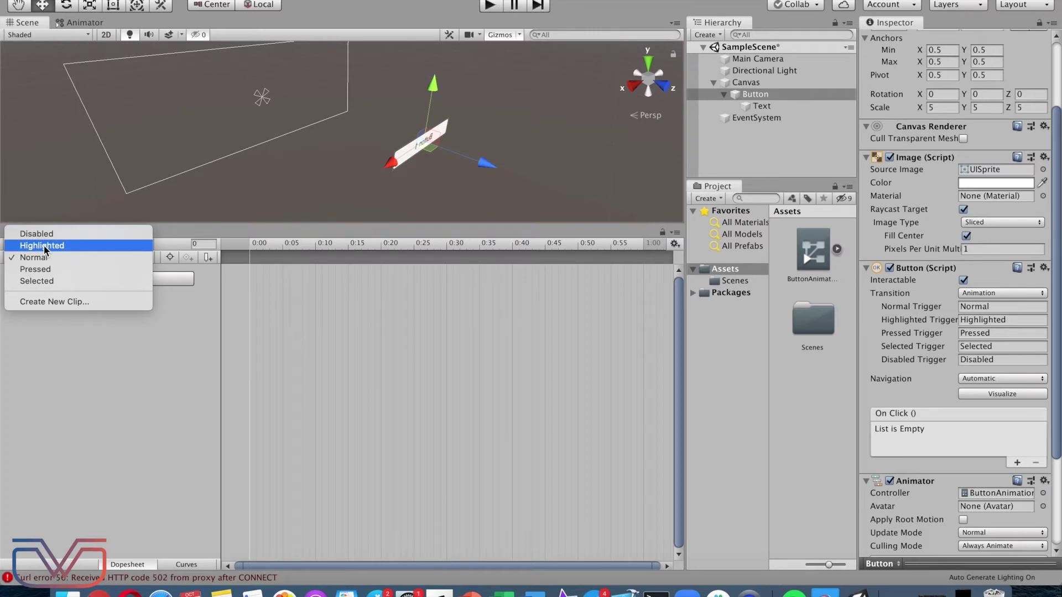
click(45, 252)
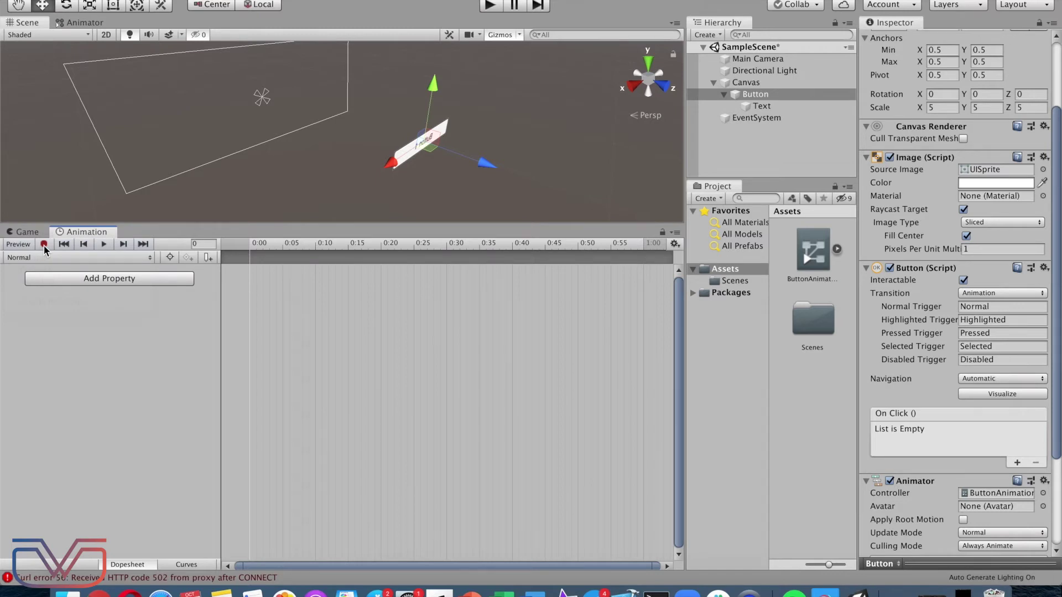
click(44, 249)
click(44, 244)
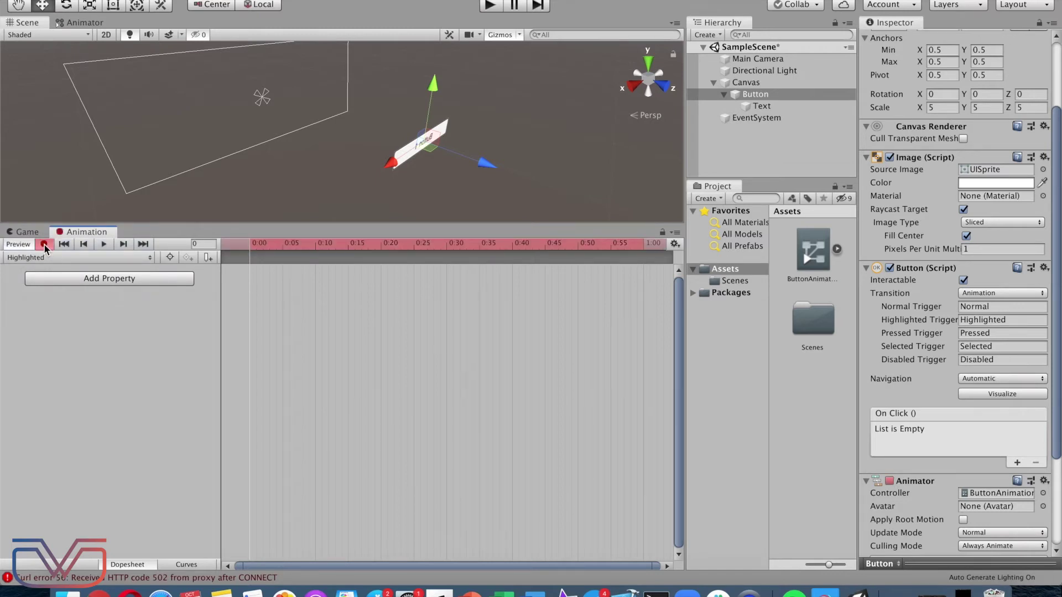
click(941, 109)
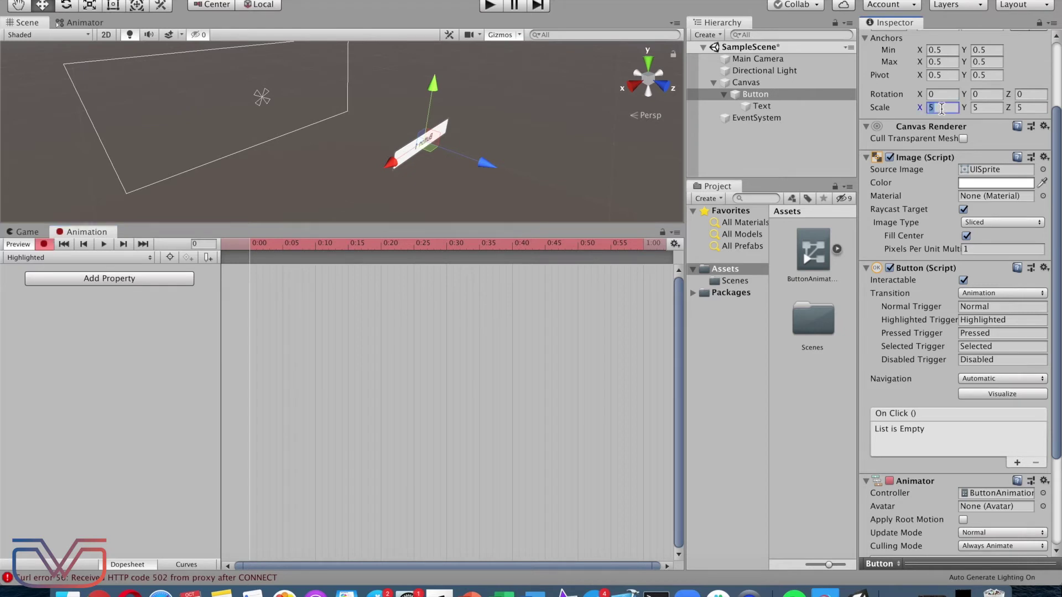
text(3.5)
click(998, 108)
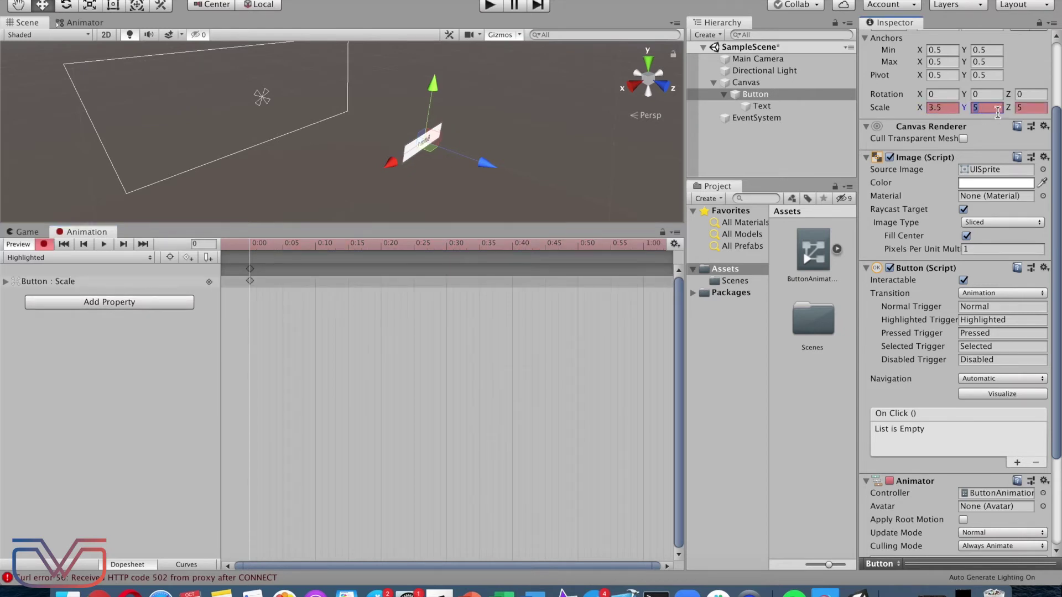
text(3)
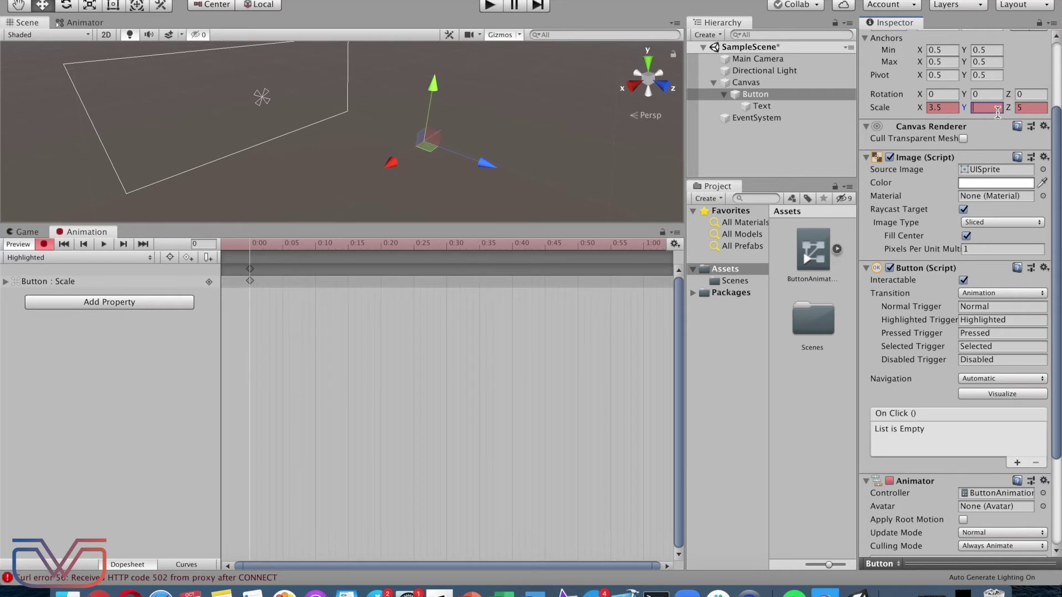
text(.5)
click(1033, 108)
text(3.5)
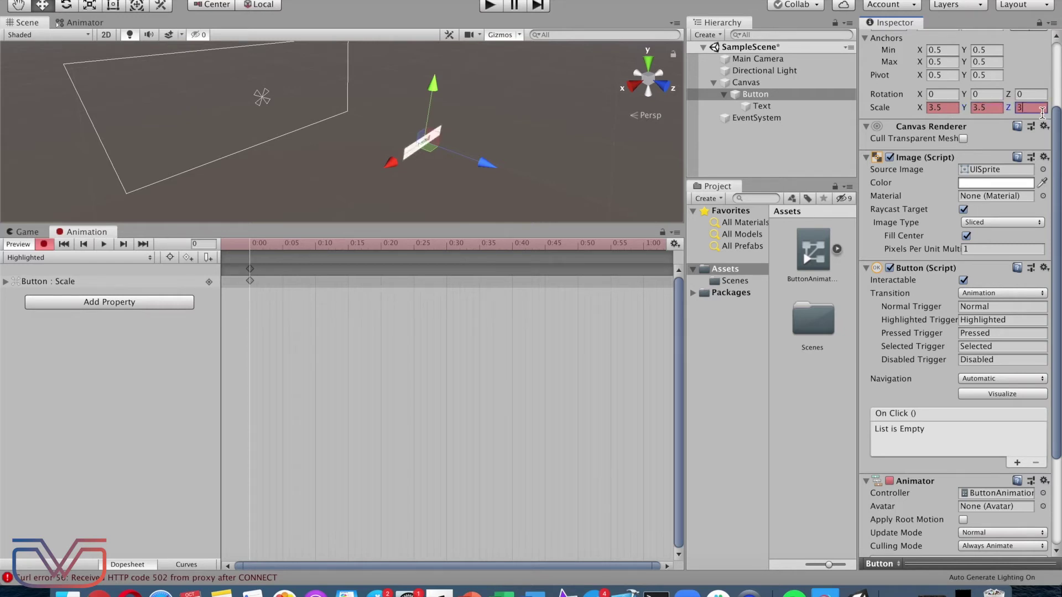
Key the Highlighted clip's image colour to light blue (91C4EA).
click(973, 183)
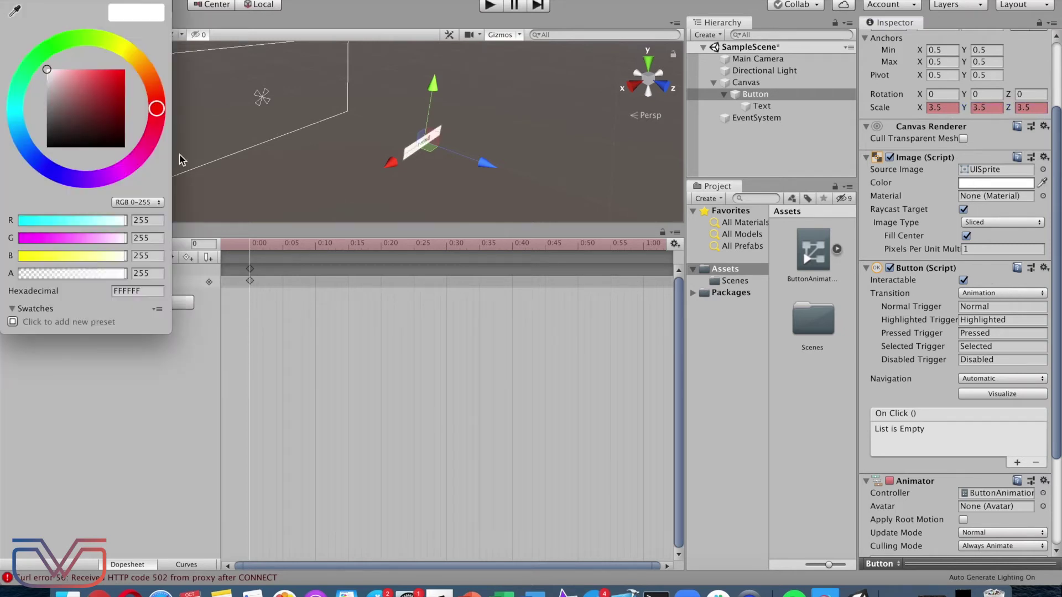
click(47, 93)
click(23, 138)
click(78, 75)
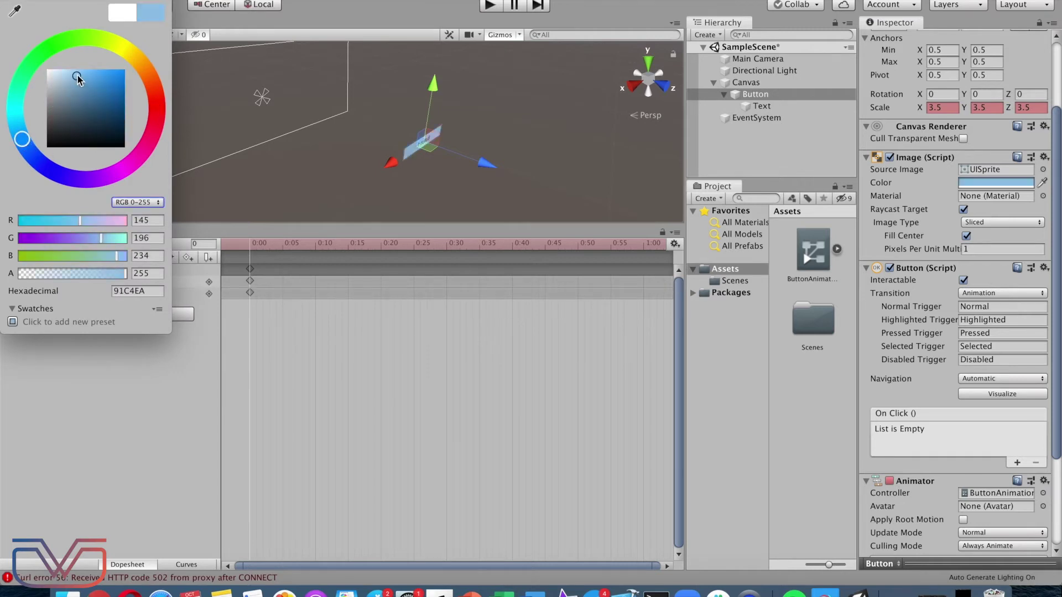
key(Return)
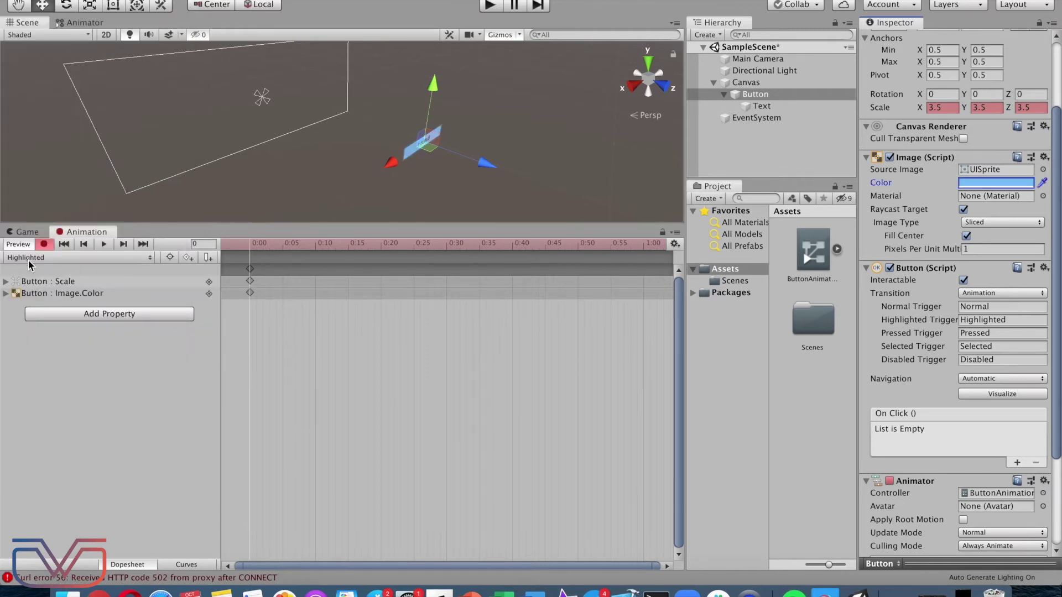
click(28, 260)
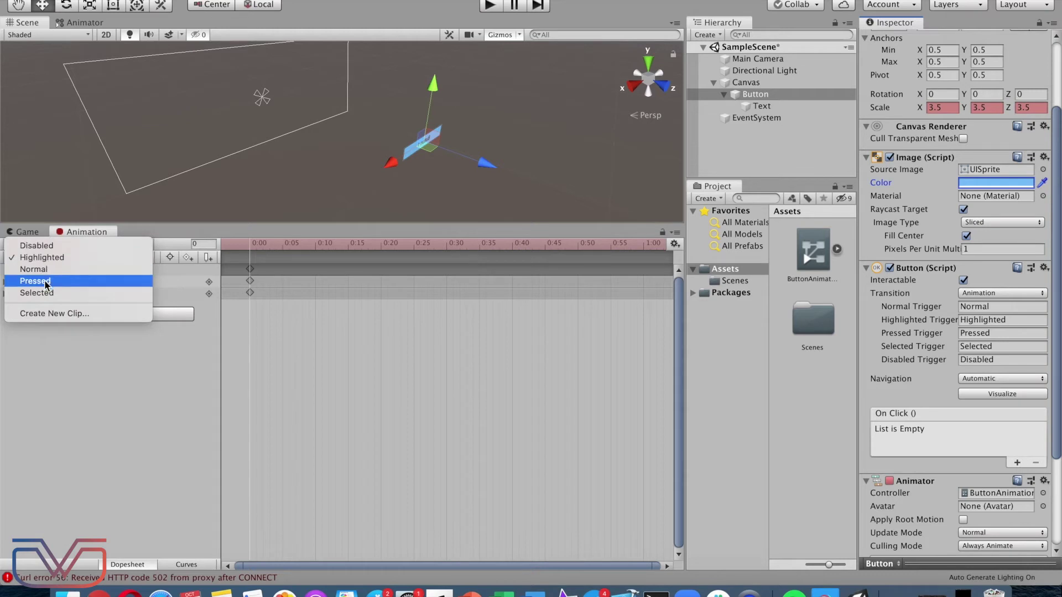
Record the Pressed clip with the button scaled to 5.5 on every axis.
click(46, 282)
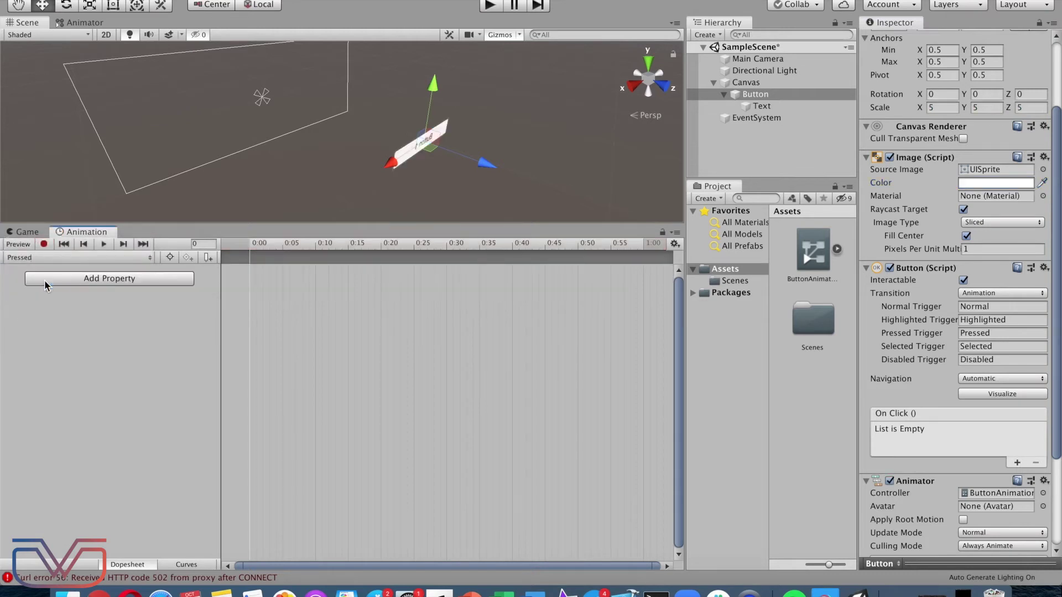
click(44, 244)
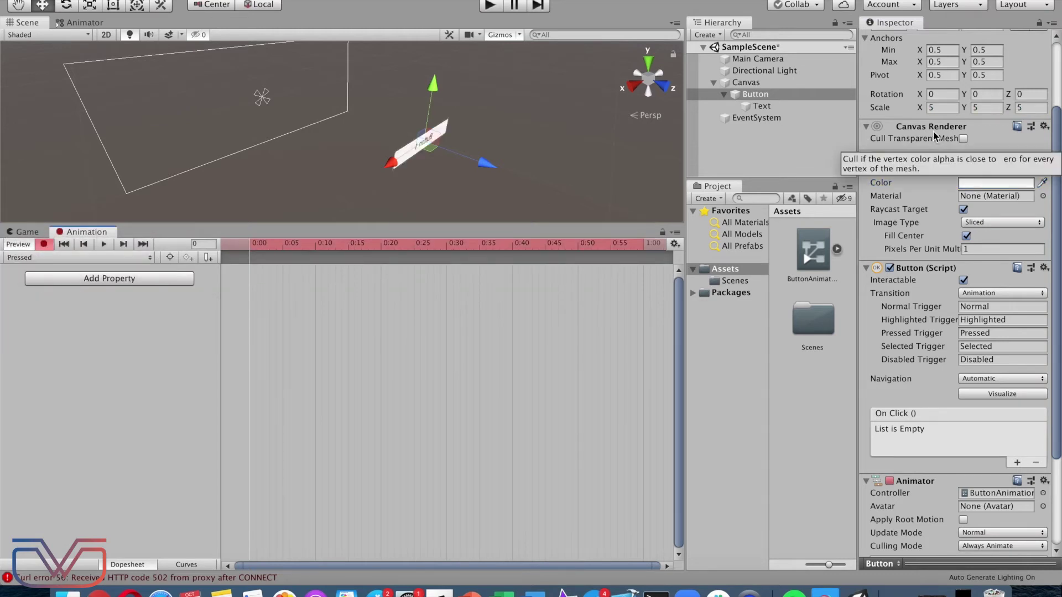
click(937, 107)
click(940, 108)
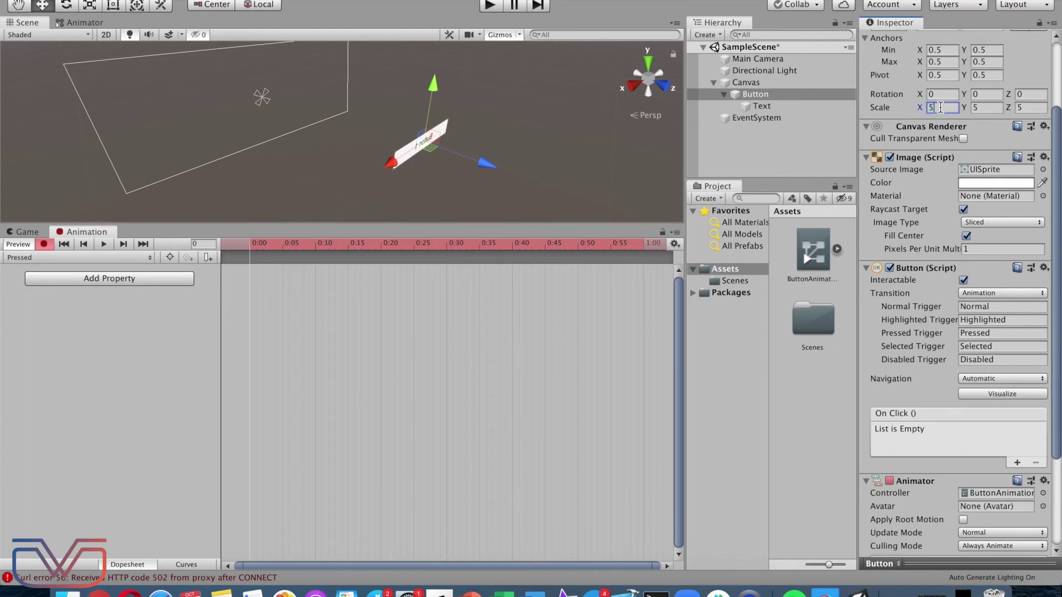
text(.5)
key(Return)
click(993, 107)
text(.)
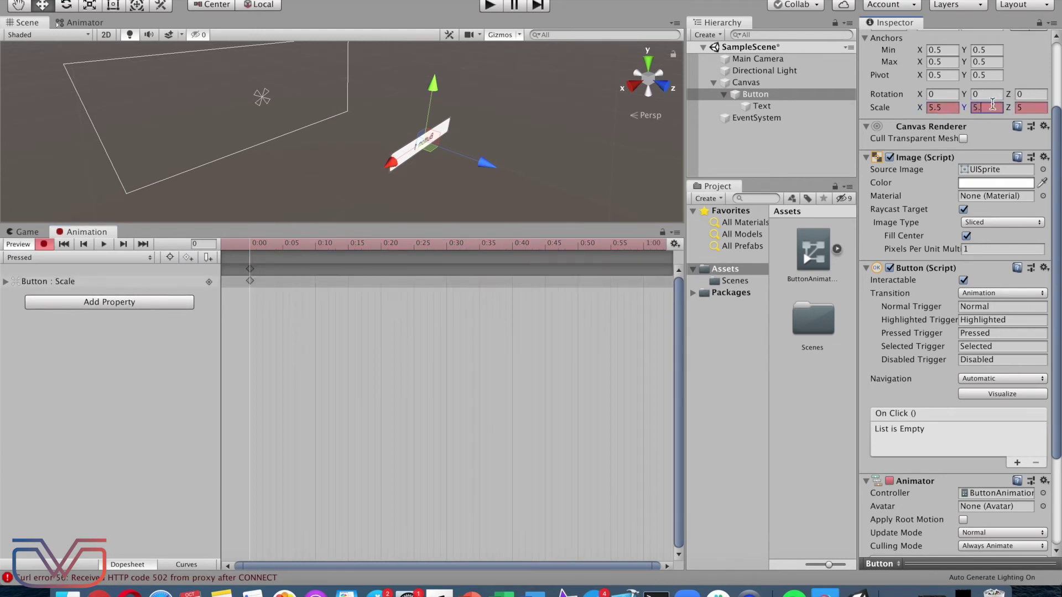
text(5)
click(1031, 108)
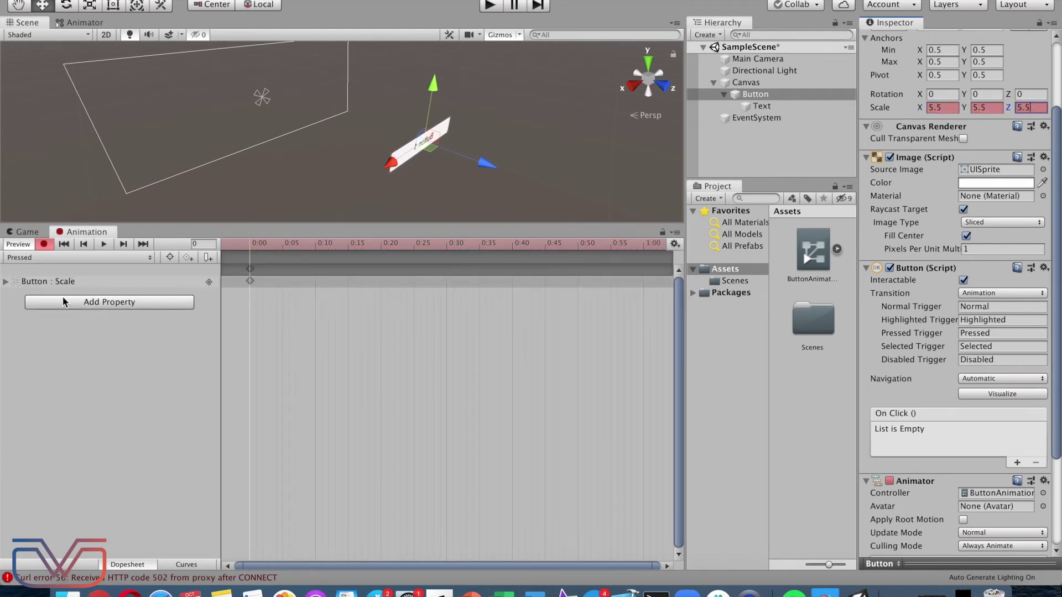
Key the Pressed clip's image colour to saturated blue (3D41F3).
click(972, 185)
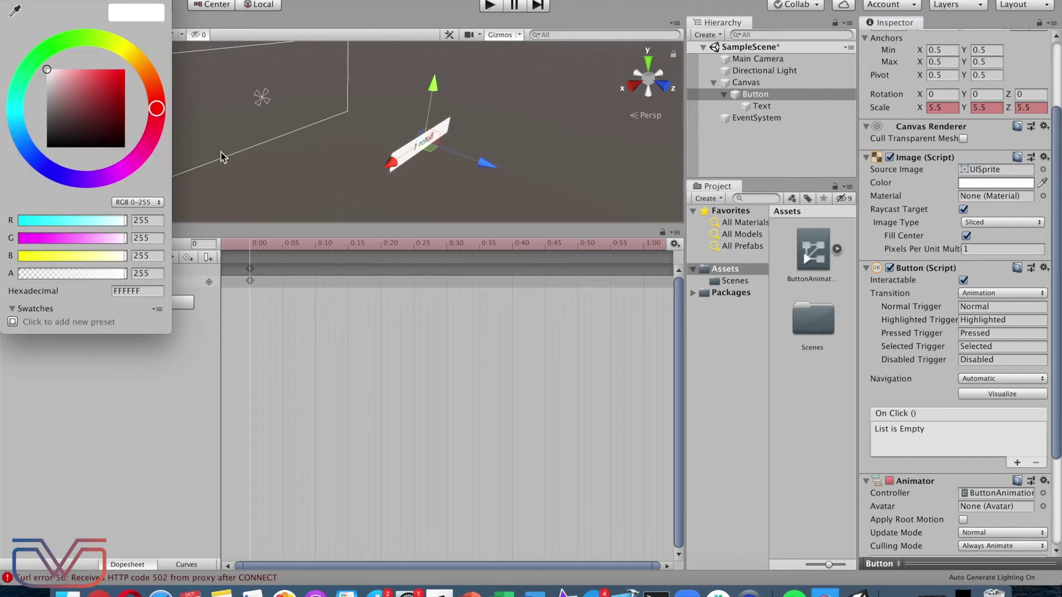
click(48, 169)
drag(98, 91, 107, 76)
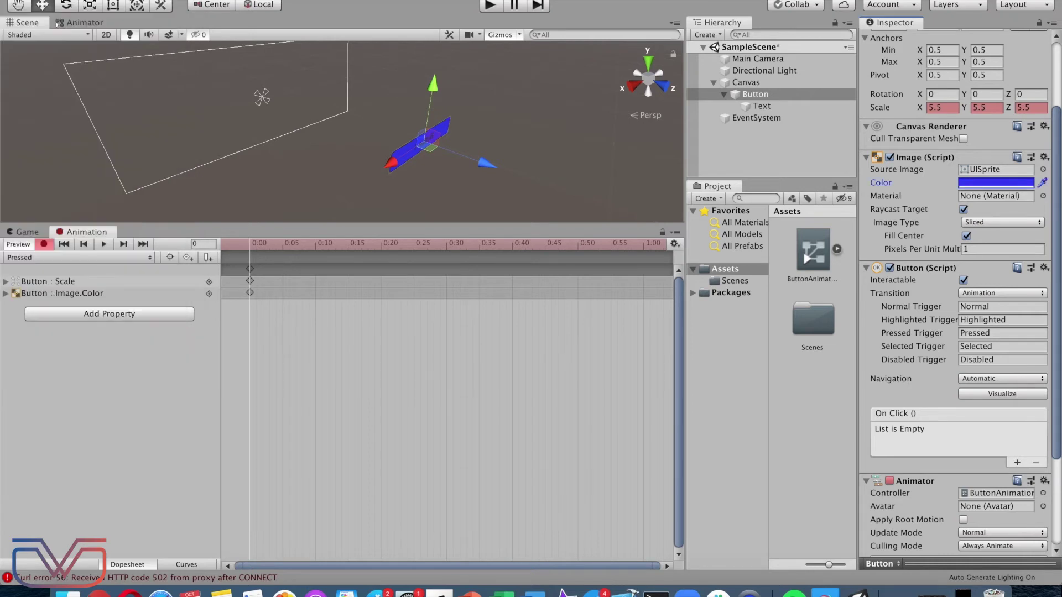
click(38, 259)
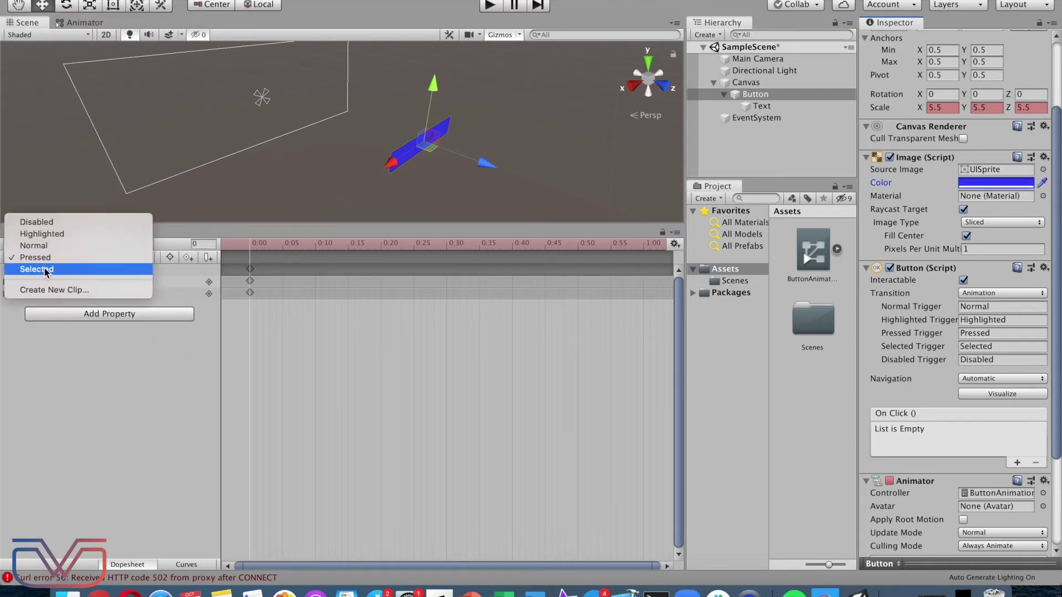
Record the Disabled clip with the image colour set to pure red FF0000, then stop recording.
click(39, 223)
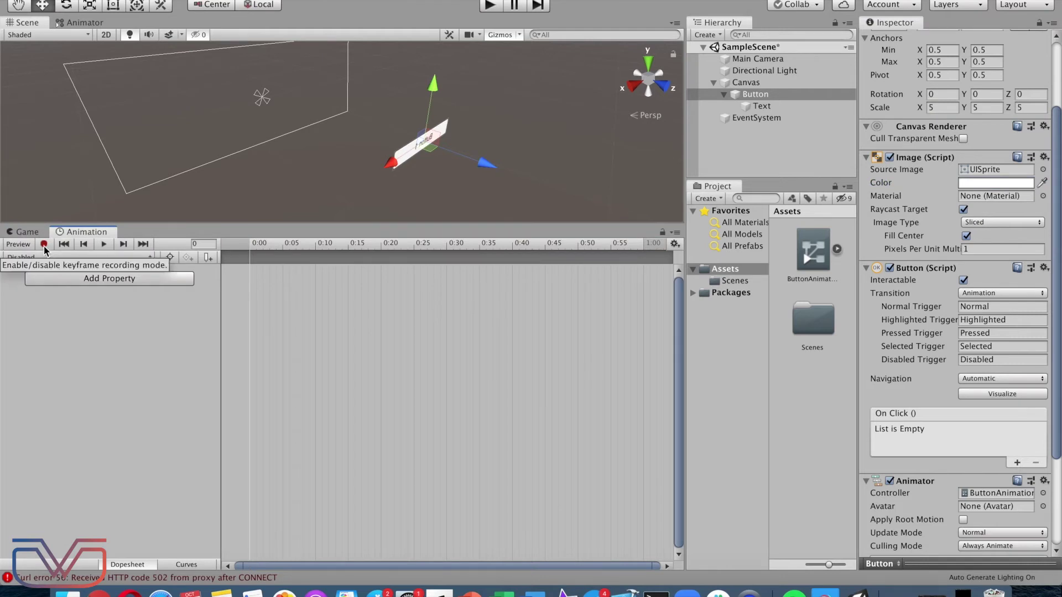
click(44, 245)
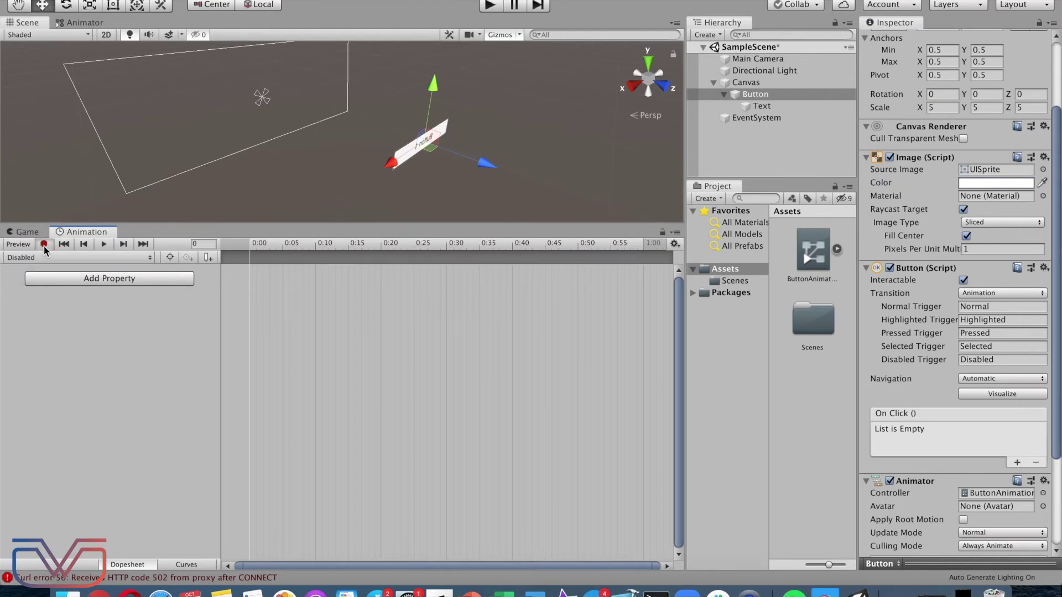
click(996, 182)
drag(121, 105, 129, 51)
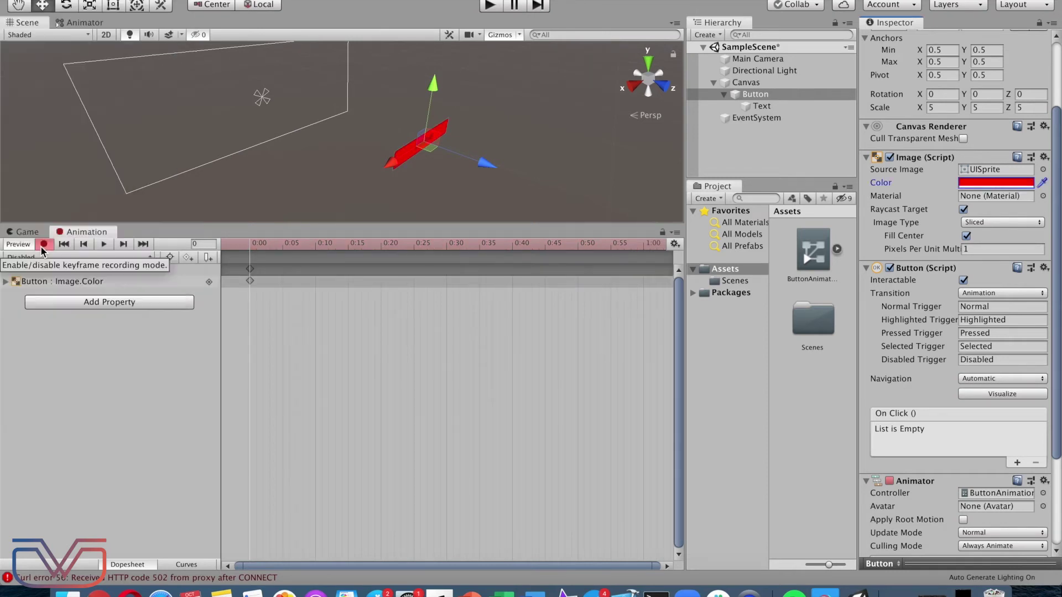
click(44, 245)
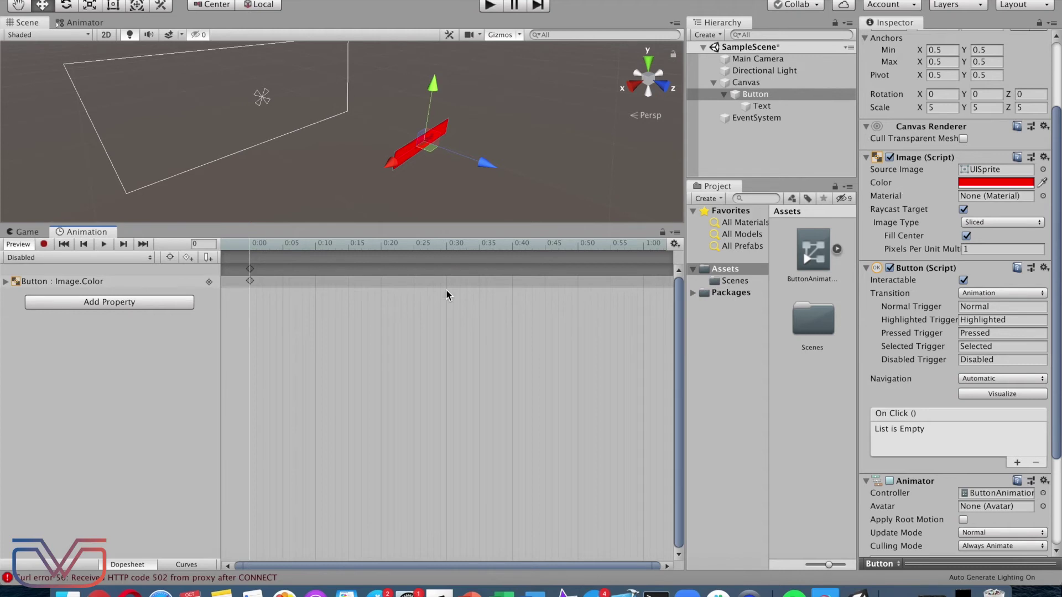
Review the Highlighted and Pressed clips in the Animation window.
click(51, 258)
click(49, 269)
click(57, 258)
click(48, 280)
Make the button's label text pure black (000000), then run the scene.
click(58, 257)
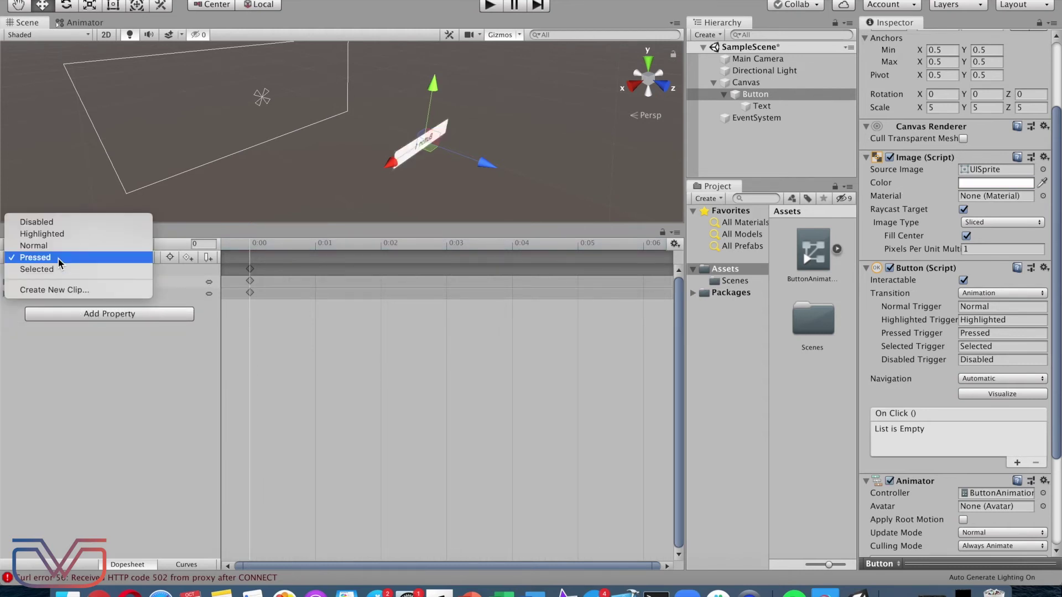
click(114, 349)
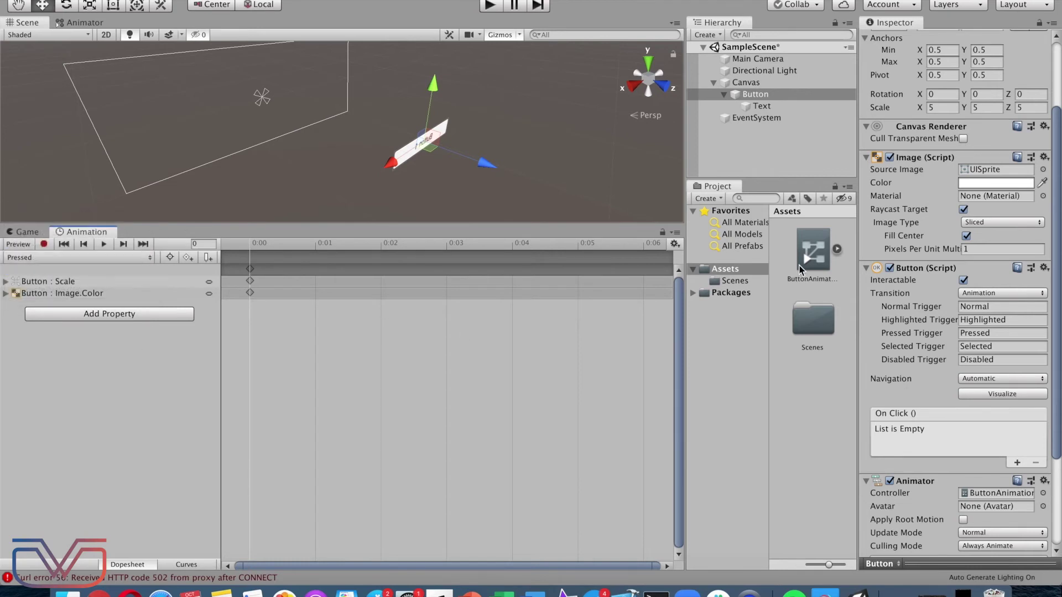
click(759, 106)
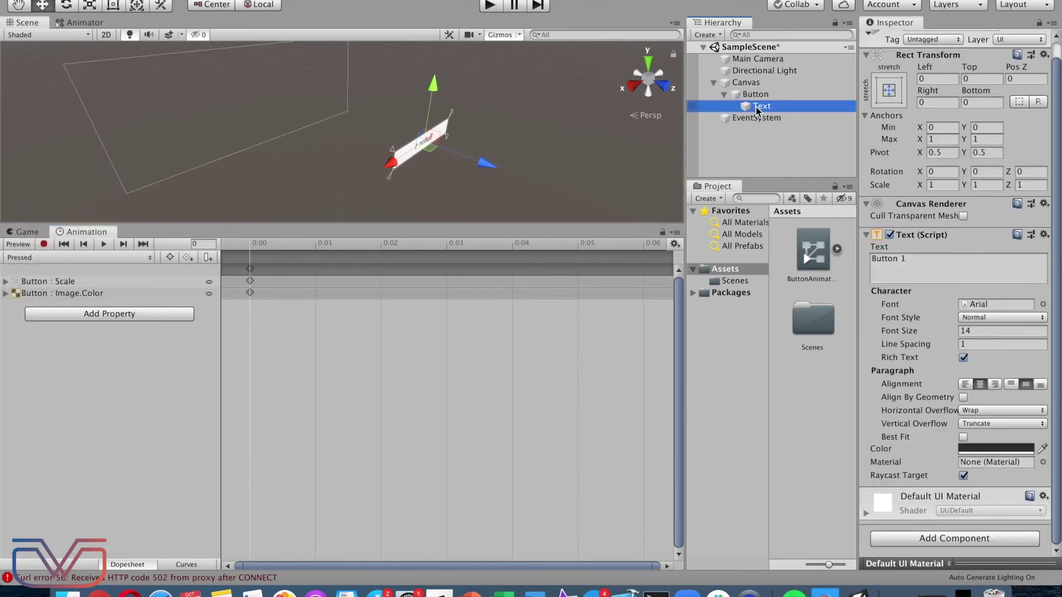
click(973, 447)
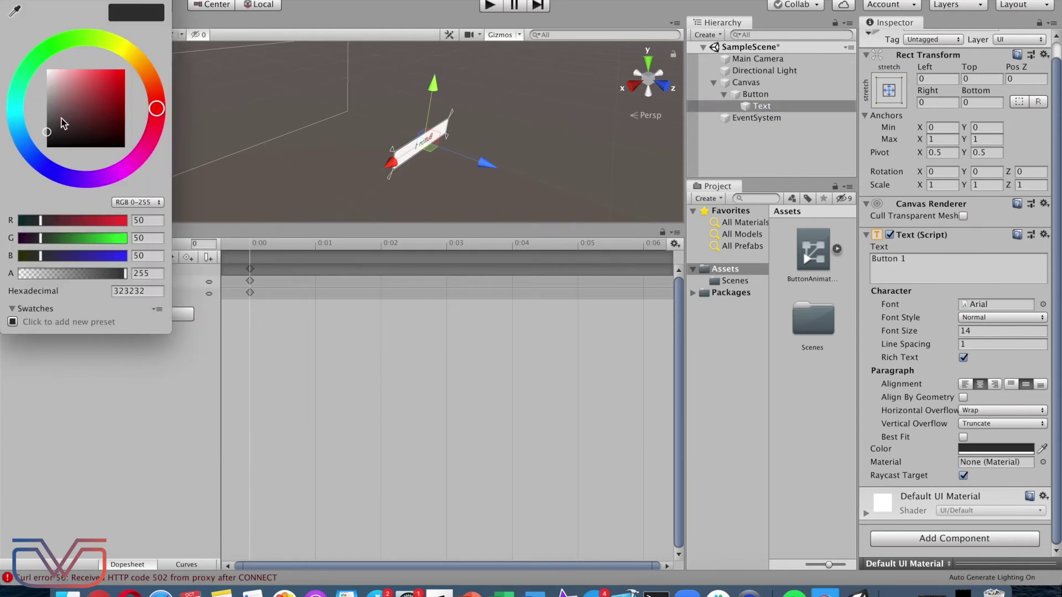
drag(60, 127, 72, 148)
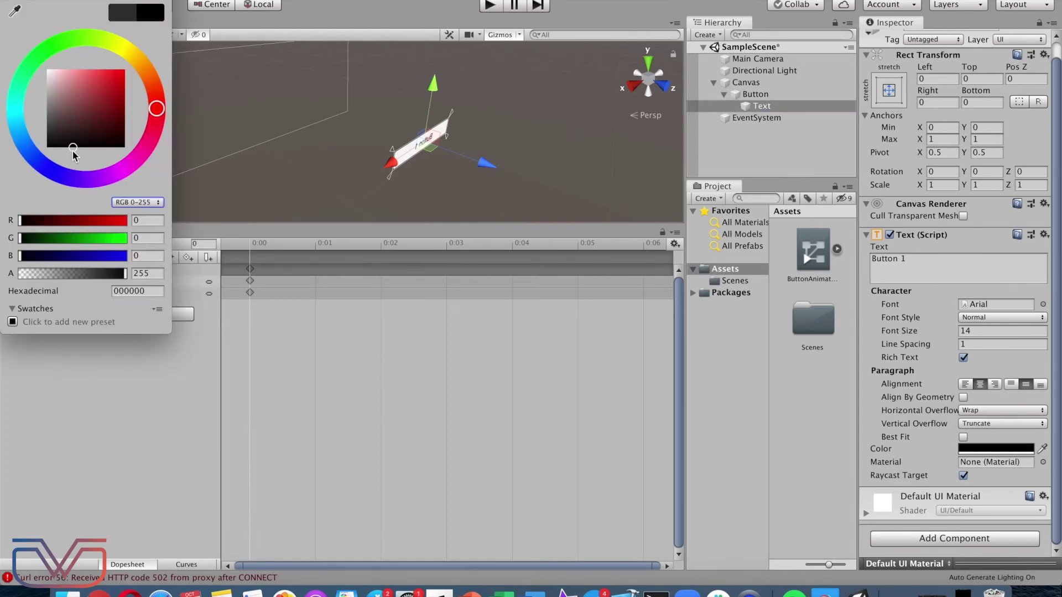
click(16, 2)
click(755, 94)
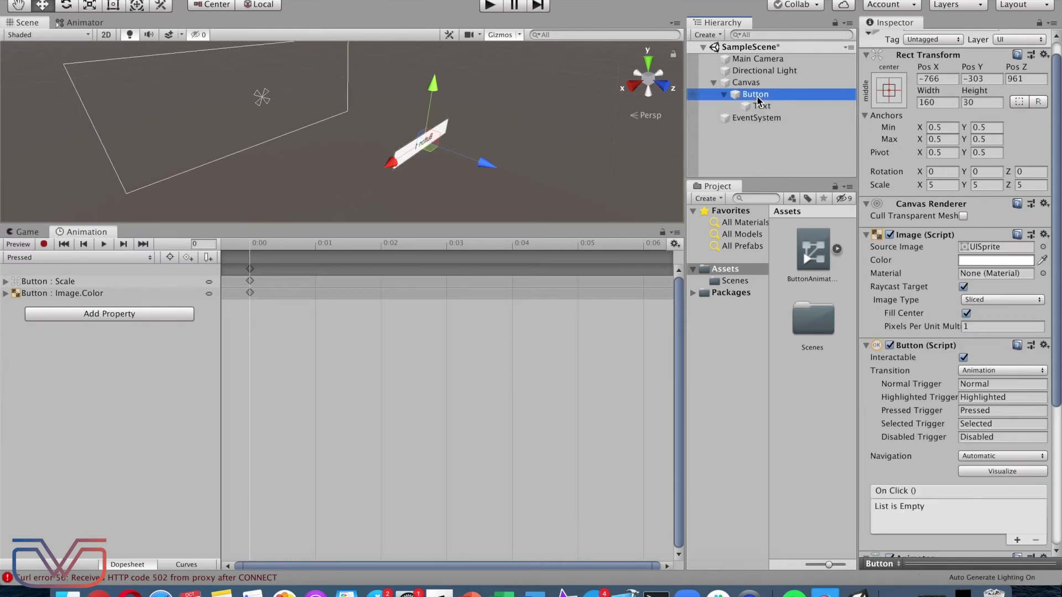
click(489, 7)
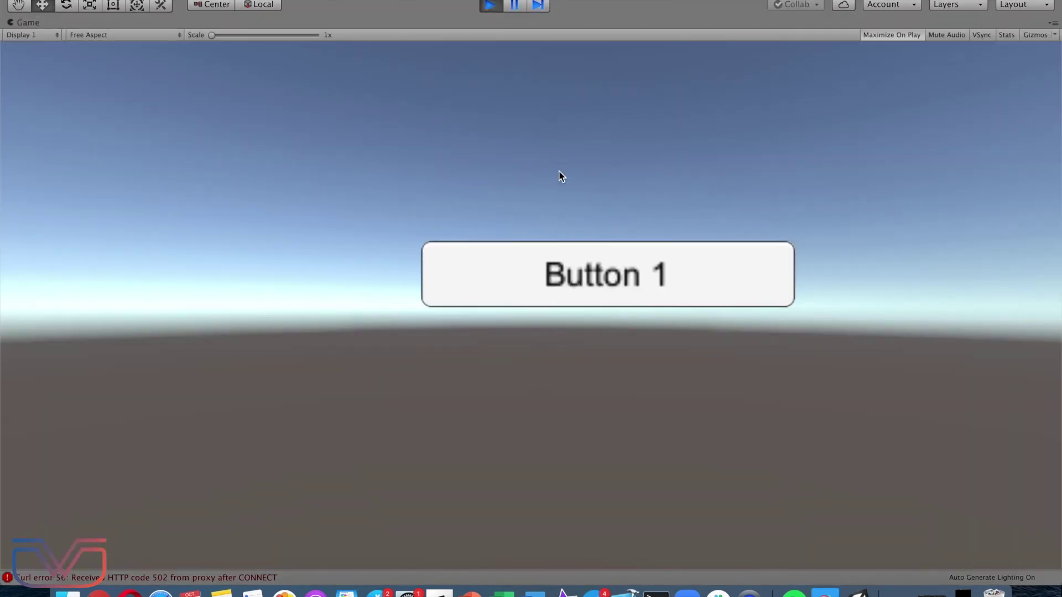
click(561, 266)
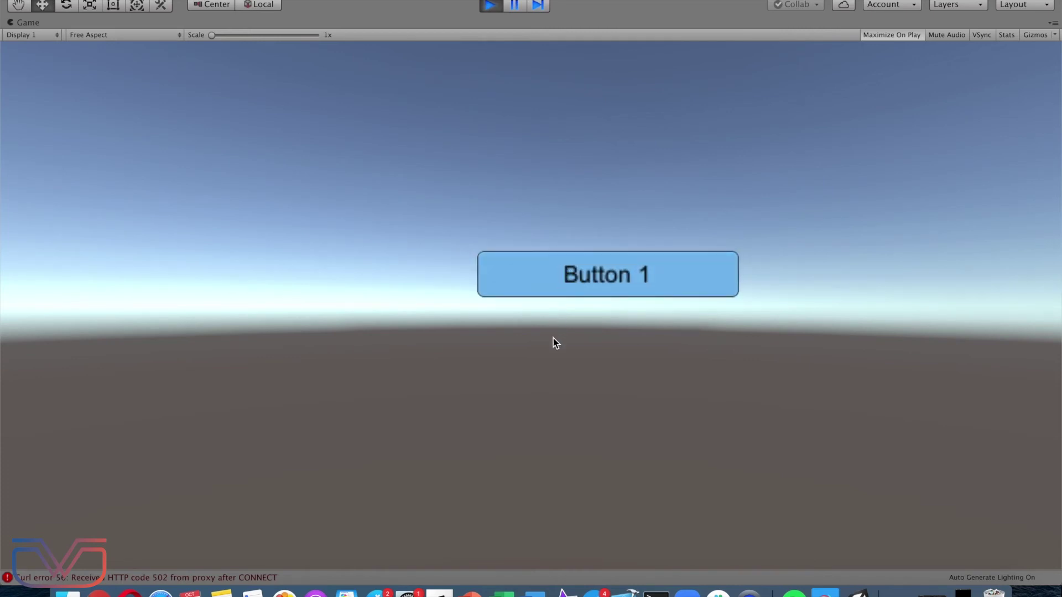
click(565, 273)
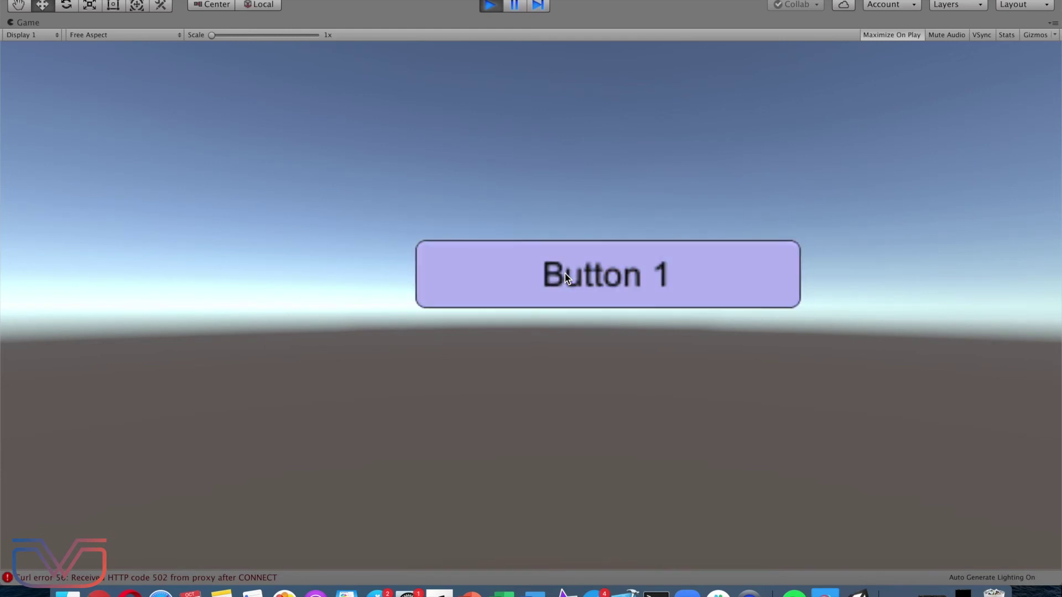
click(566, 276)
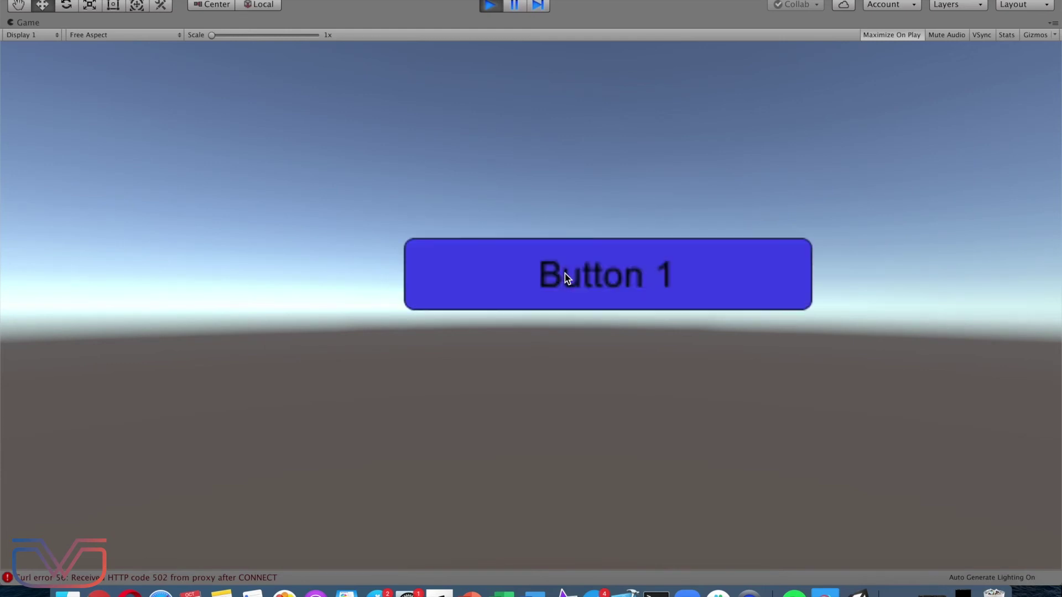
Stop play mode and duplicate the button twice, creating Button (1) and Button (2).
click(489, 7)
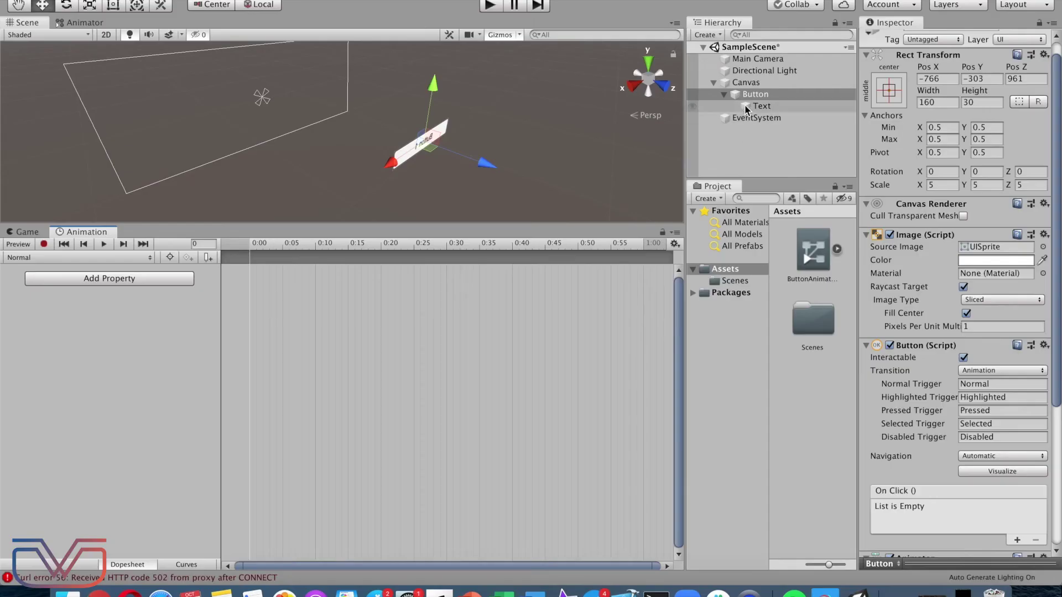
right_click(745, 96)
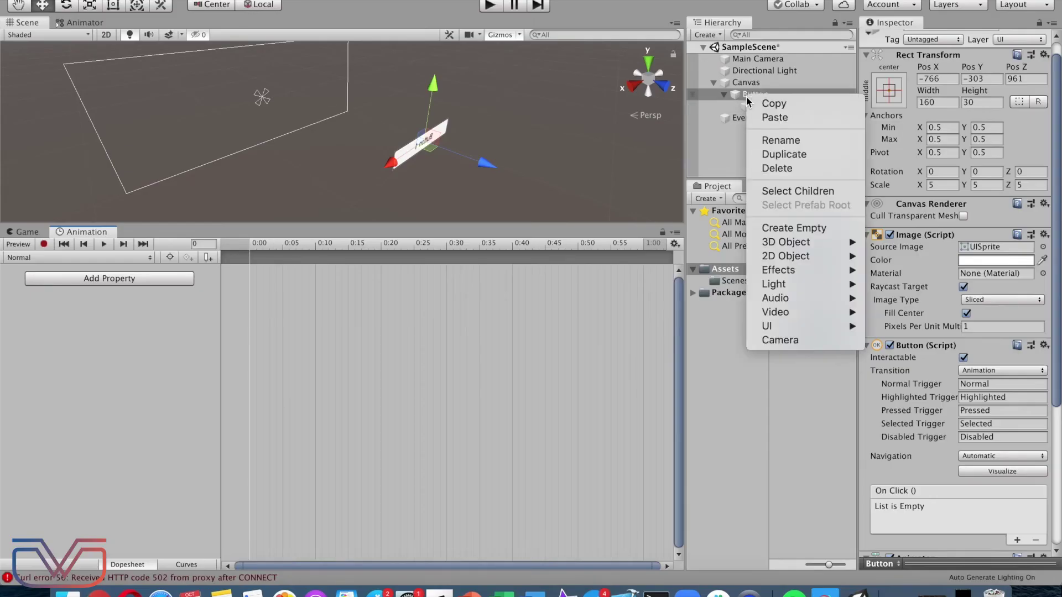
click(767, 159)
right_click(753, 118)
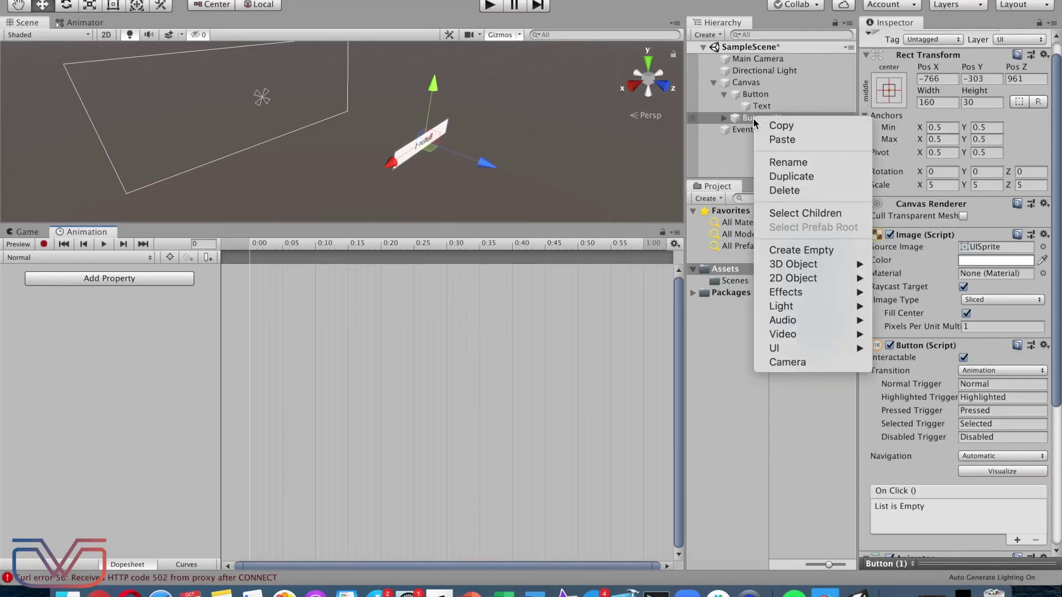
click(776, 177)
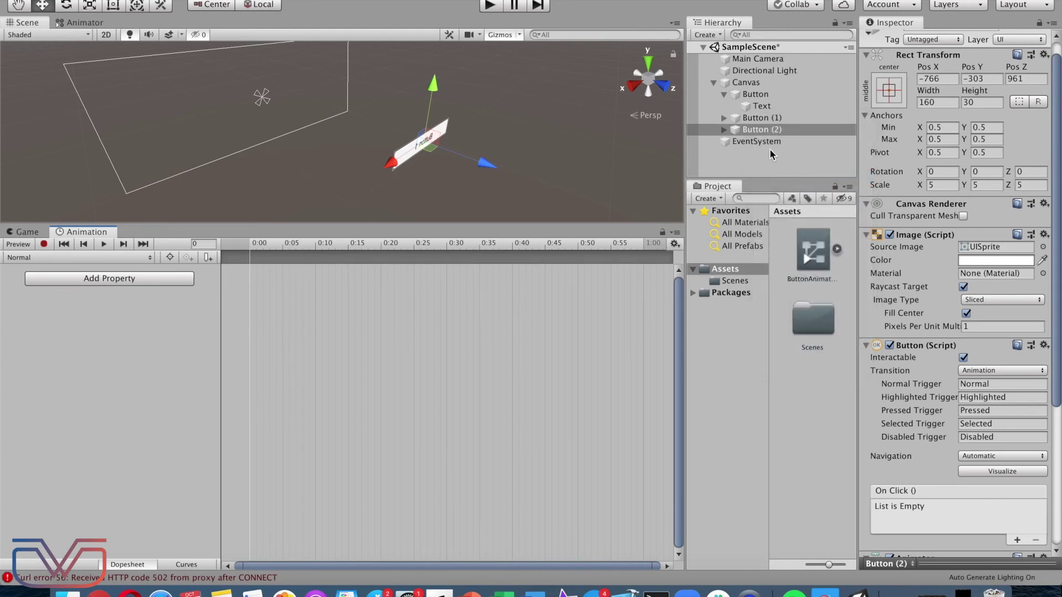
Move Button (1) up above the original button in the Scene view.
click(759, 119)
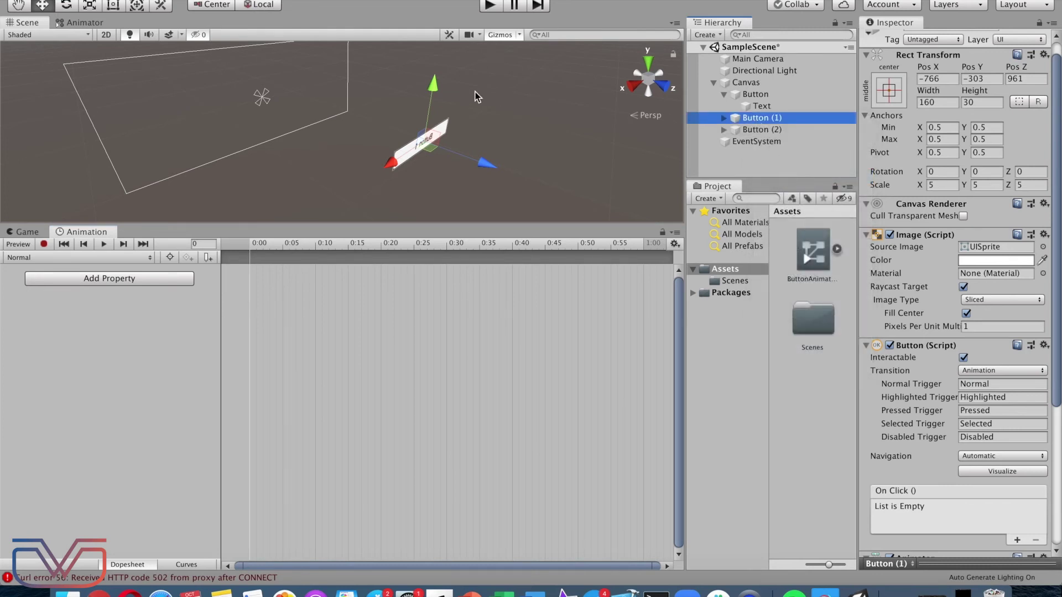
click(18, 234)
drag(433, 86, 439, 115)
click(762, 130)
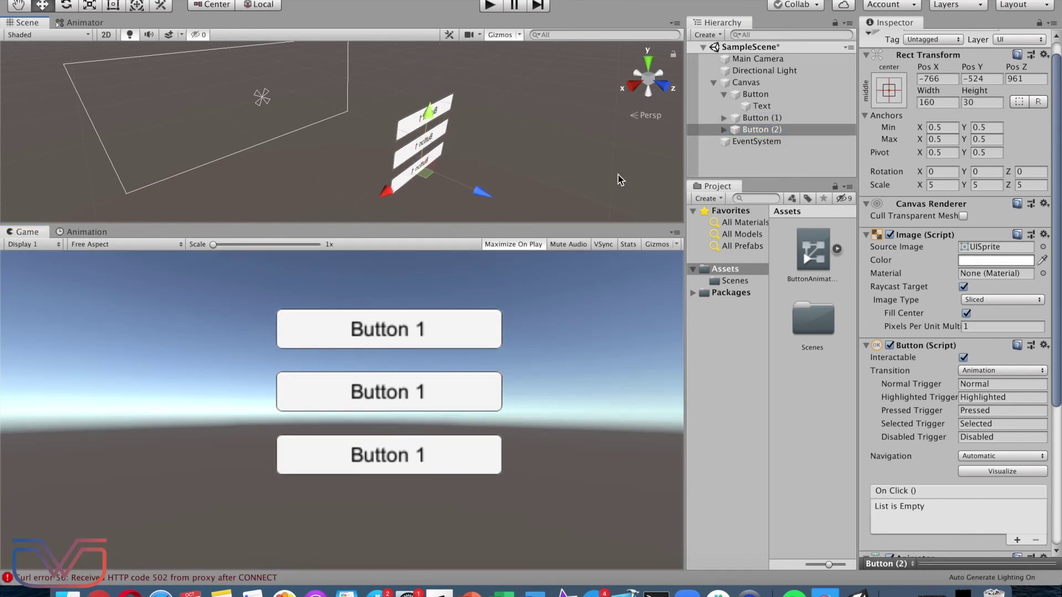
Relabel the bottom button, Button (2), as 'Button 3'.
click(724, 130)
click(747, 142)
click(917, 258)
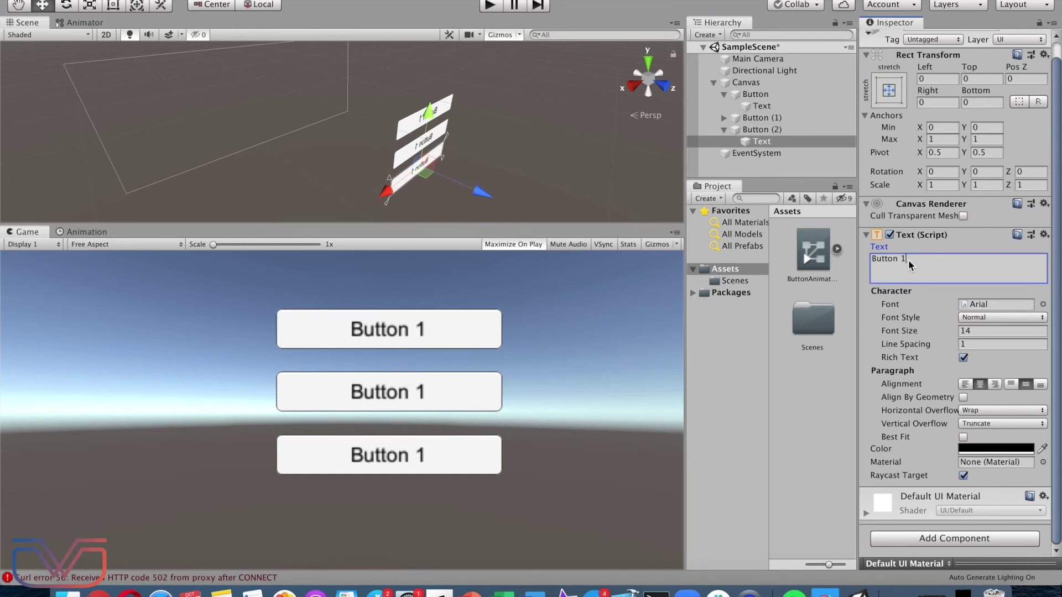
key(BackSpace)
text(3)
Relabel the top button, Button (1), as 'Button 1'.
click(724, 118)
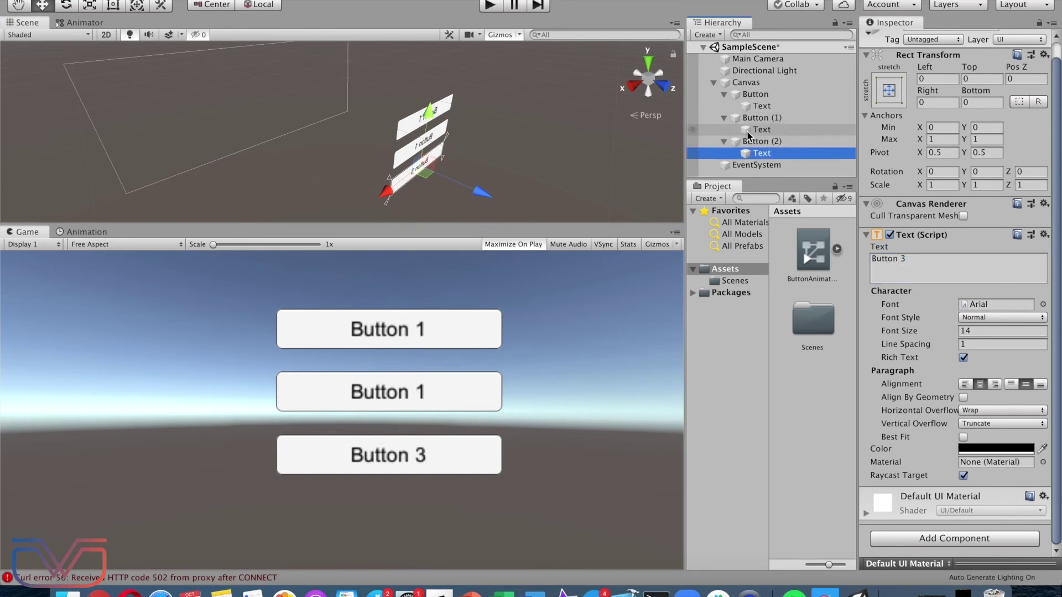
click(762, 130)
click(911, 260)
click(911, 260)
key(BackSpace)
text(2)
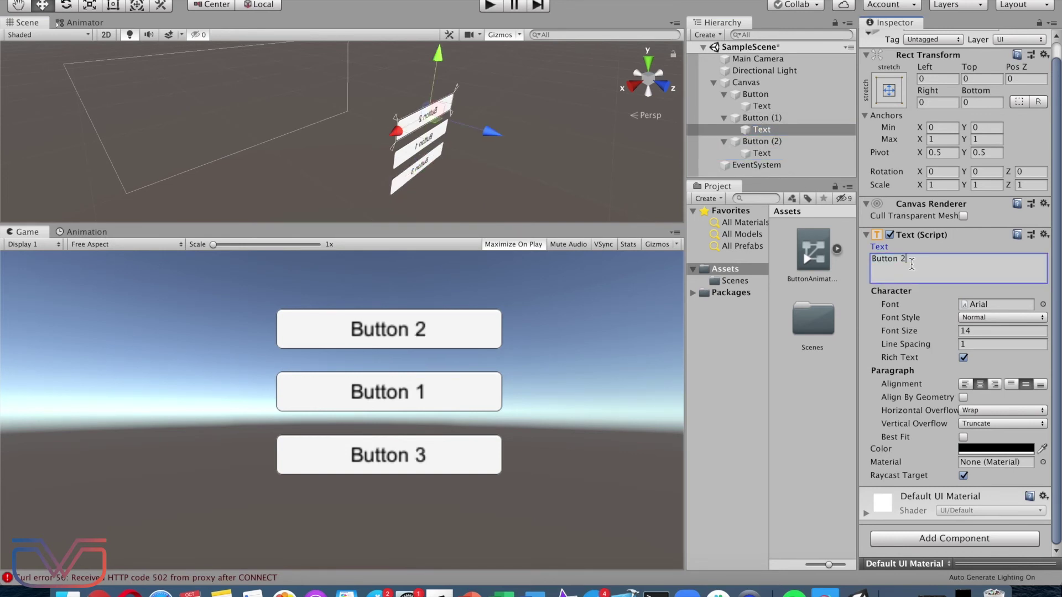
key(BackSpace)
text(1)
Relabel the original middle button as 'Button 2' and run the scene.
click(733, 108)
click(920, 259)
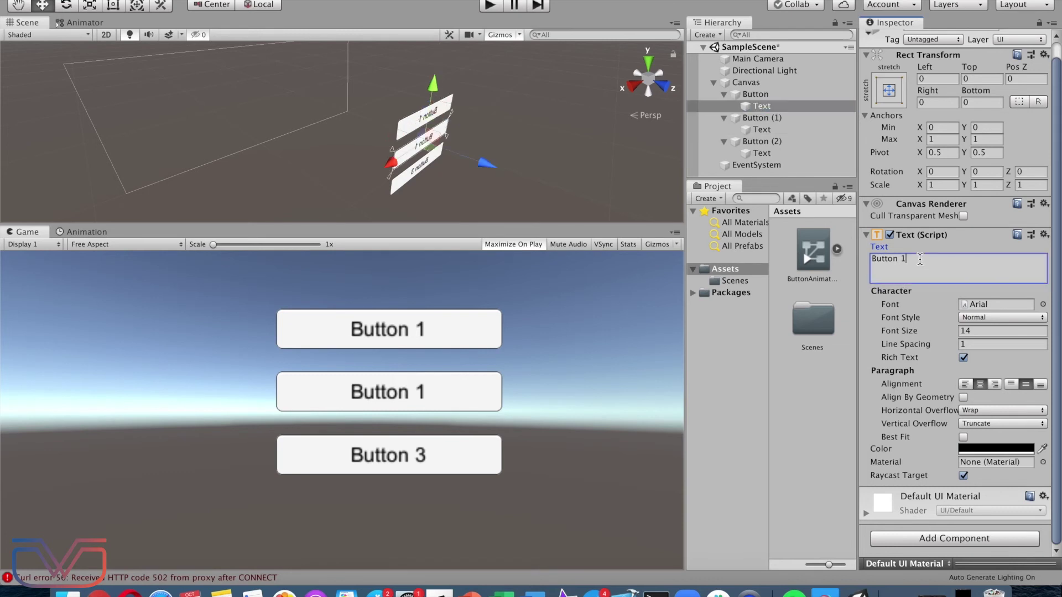
text(2)
click(491, 5)
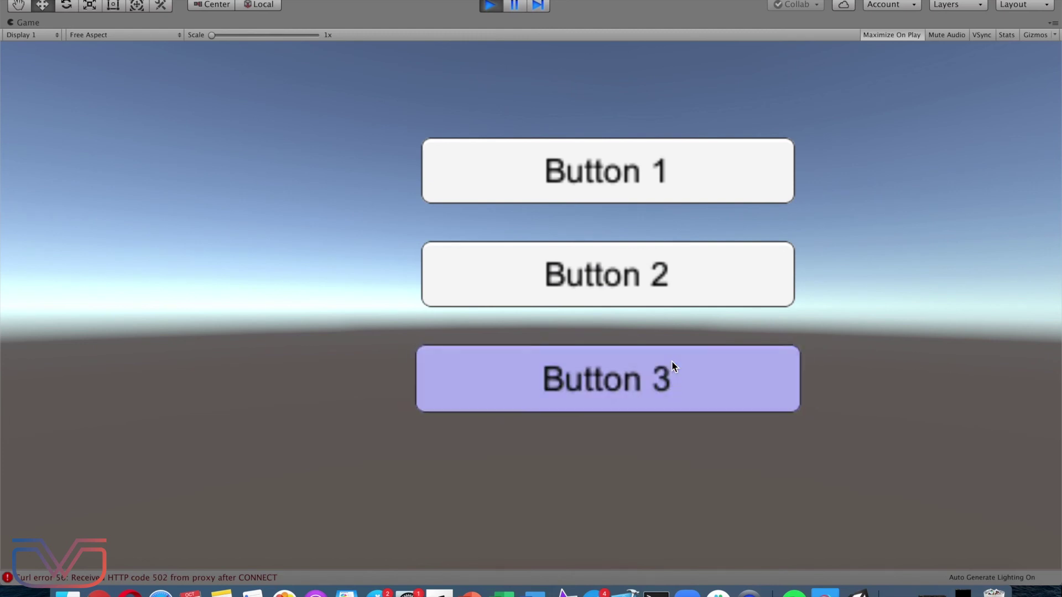
click(490, 6)
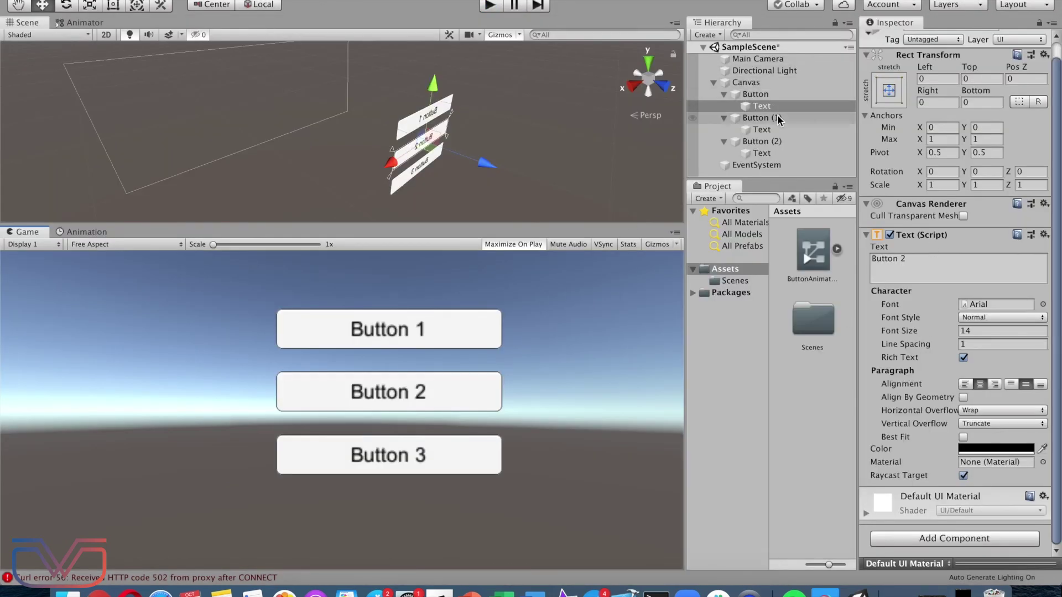
Uncheck Interactable on Button 2's Button component.
click(755, 94)
scroll(871, 293, down, 4)
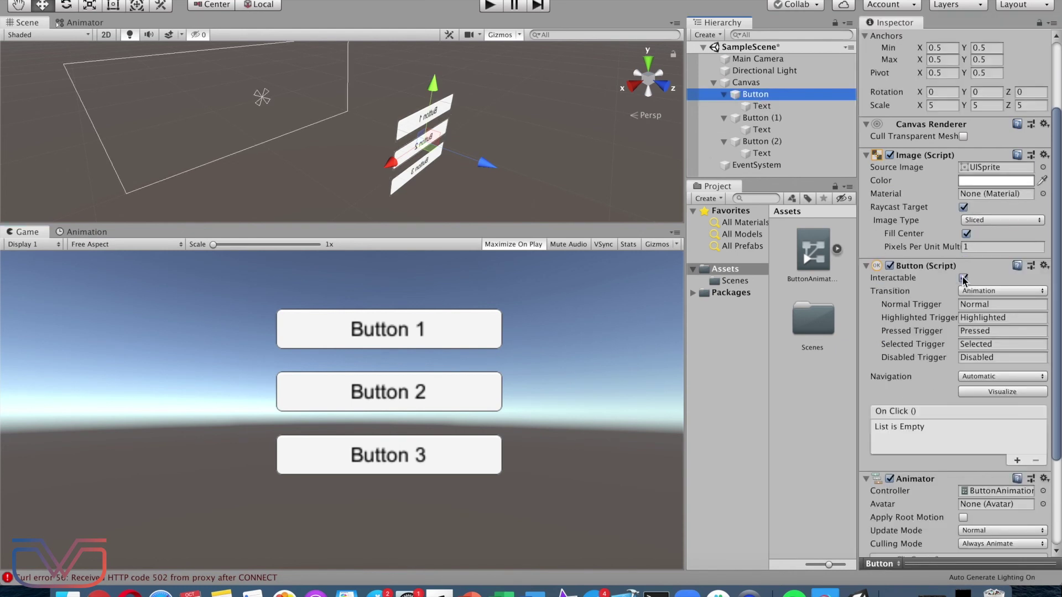
click(963, 278)
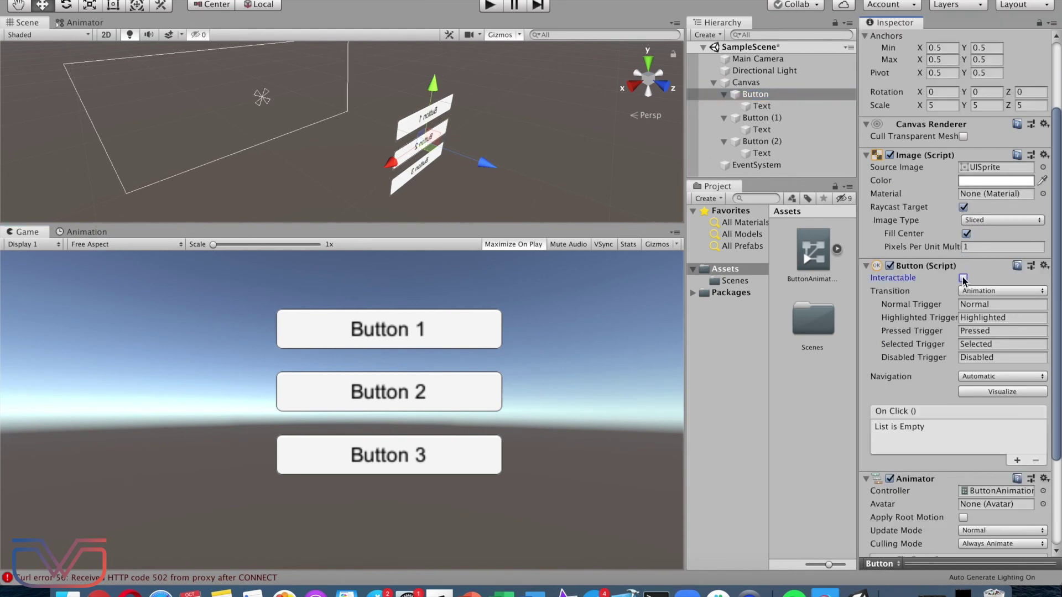
Run the scene, press Button 1 to test it, then stop play mode.
click(487, 7)
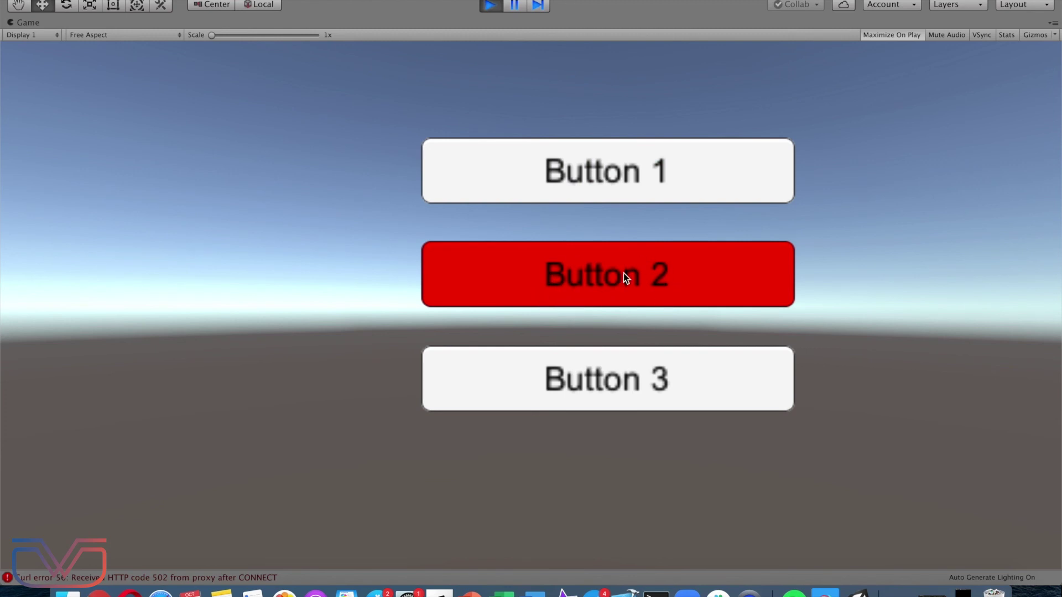
click(624, 174)
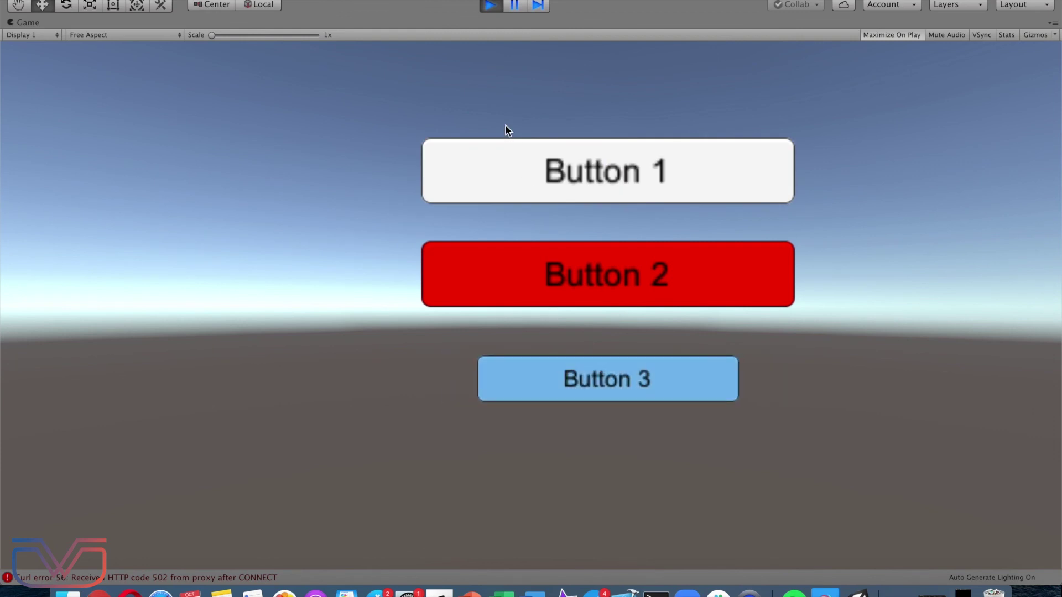
click(490, 10)
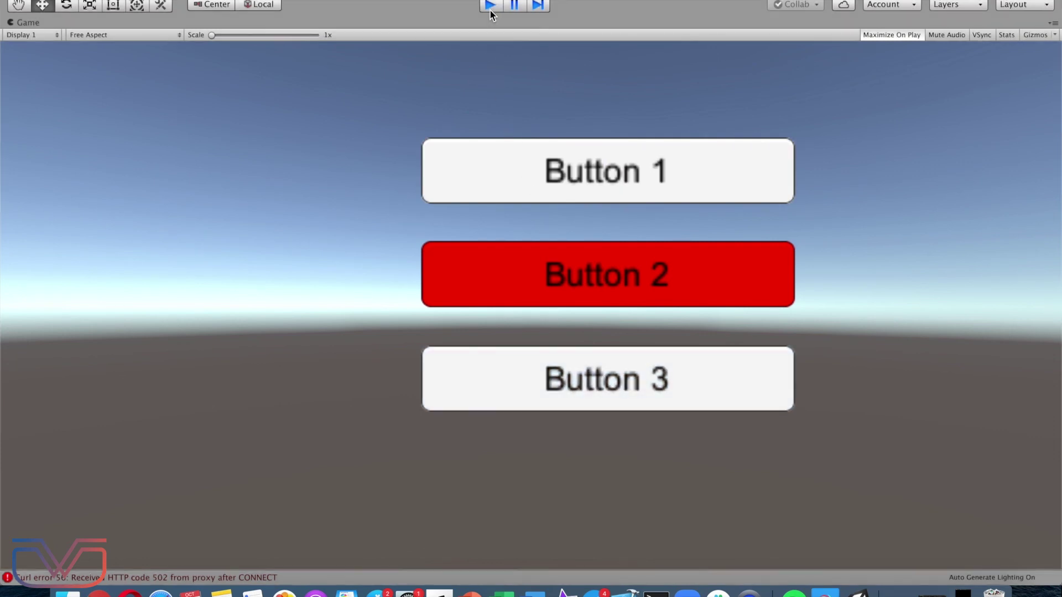